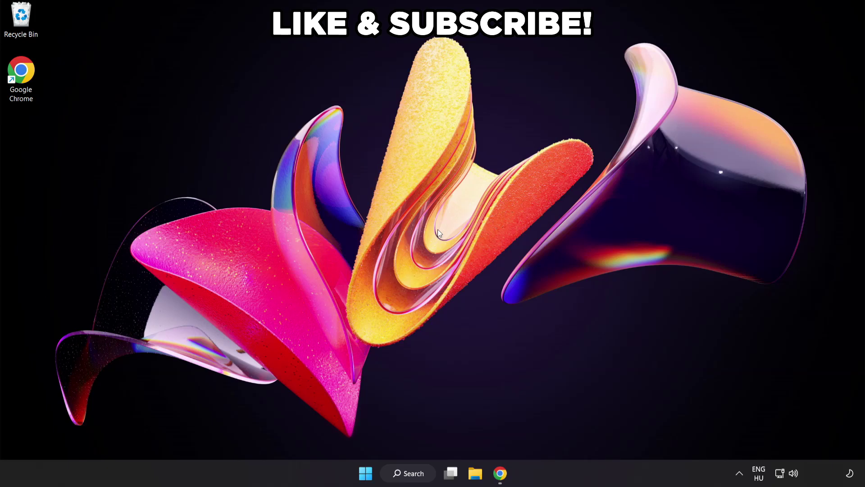
Search Windows for 'edit power plan' and open the Edit Plan Settings page
left_click(418, 475)
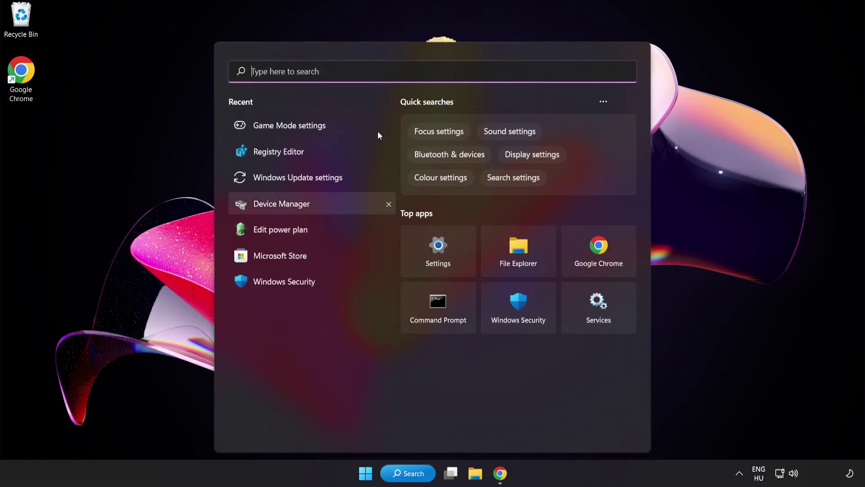
type("edit po")
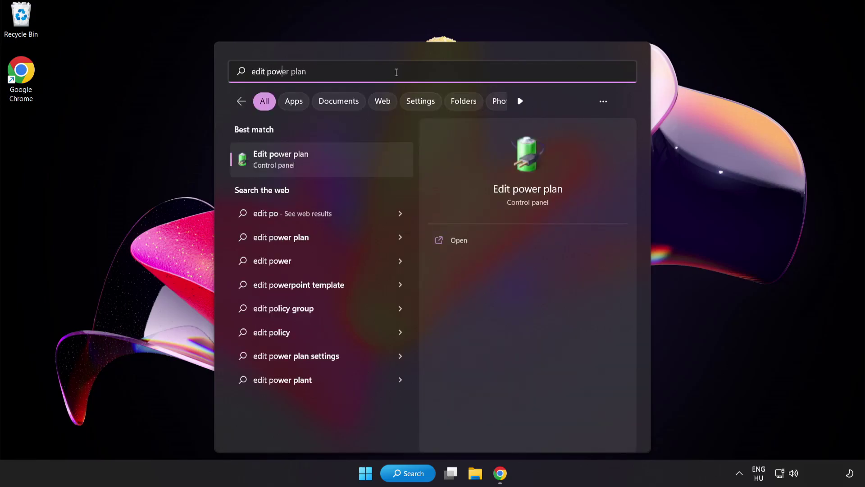
type("wer plan")
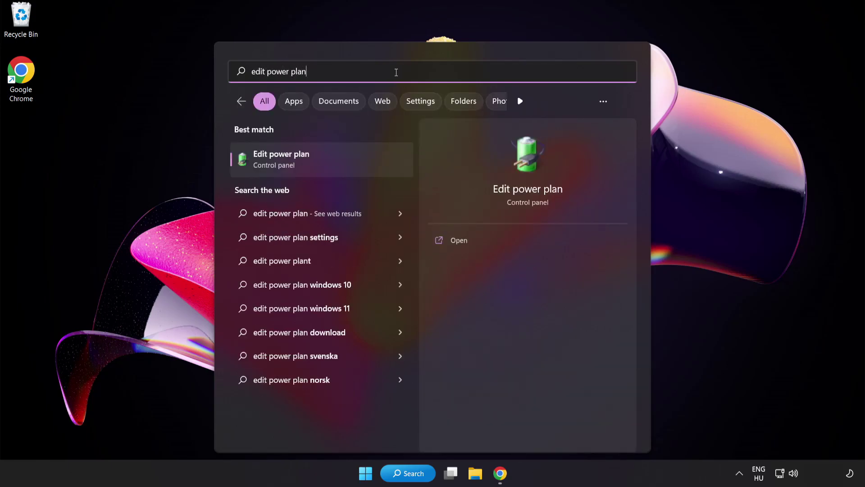
left_click(352, 165)
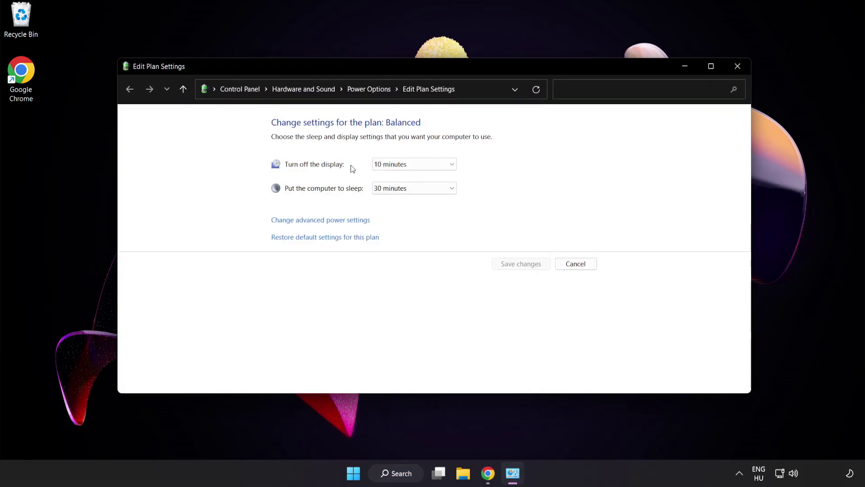
Make High performance the active power plan in Power Options and close the window
left_click(376, 90)
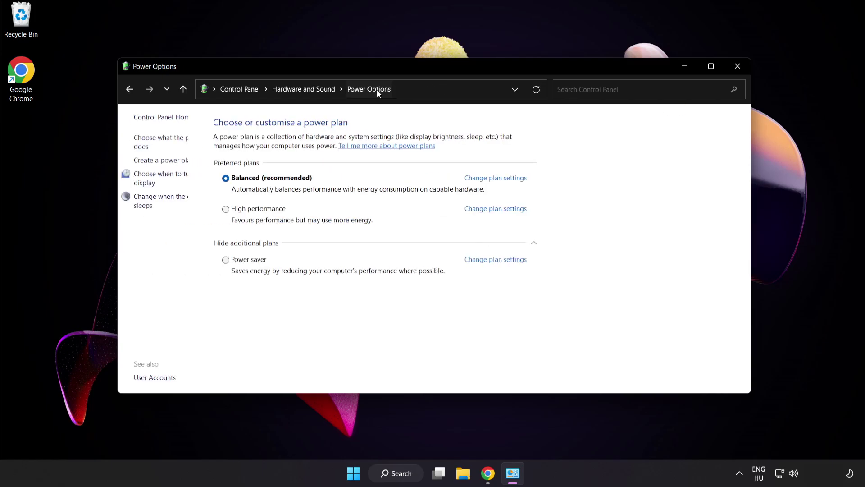
left_click(288, 214)
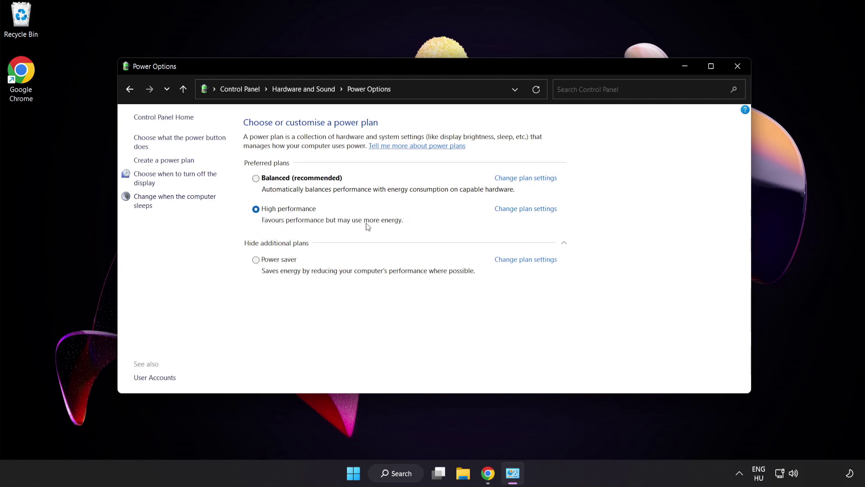
left_click(737, 67)
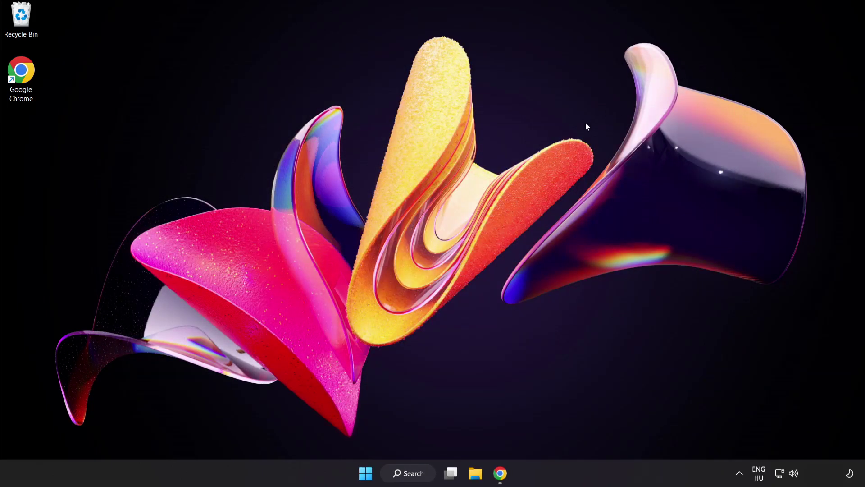
Search Windows for 'device manager' and launch Device Manager
left_click(420, 471)
type("d")
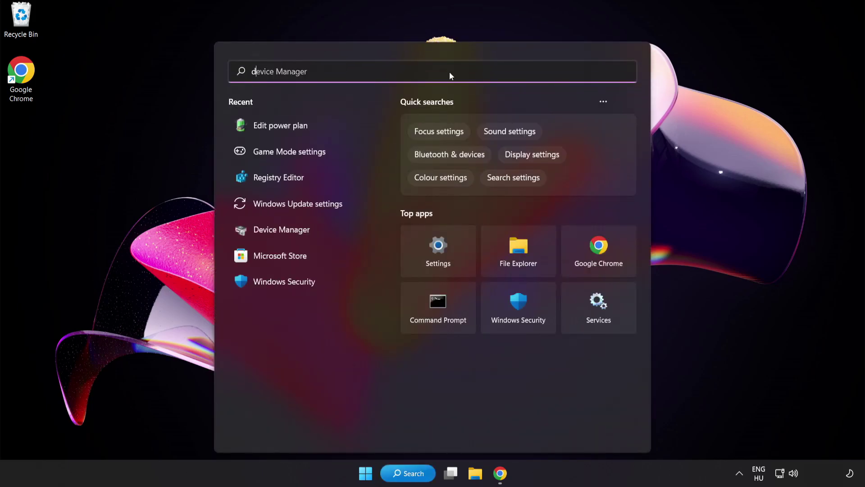
type("evice manager")
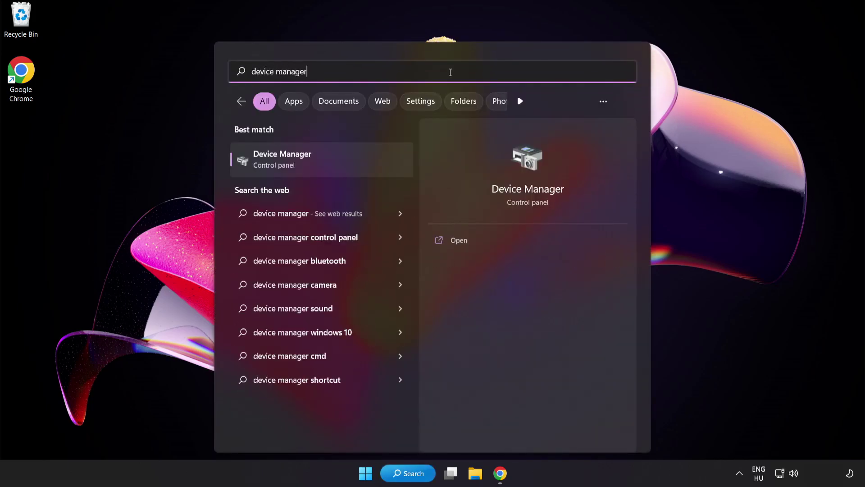
left_click(355, 162)
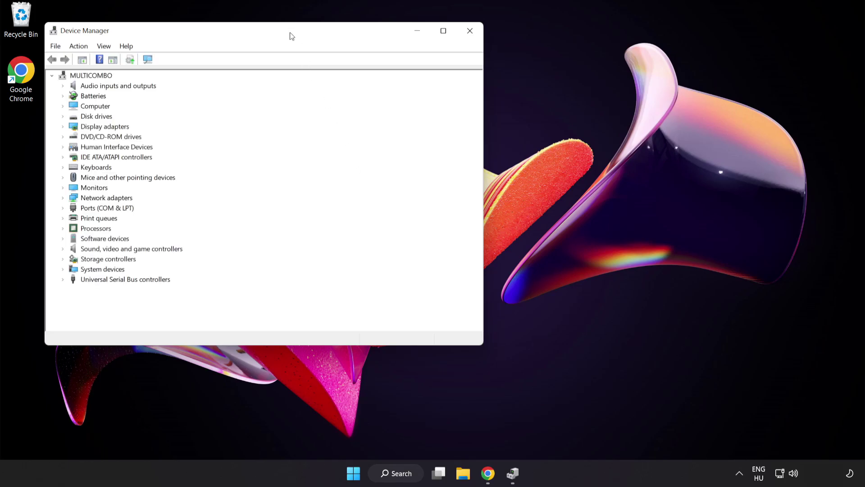
Expand Display adapters and bring up the actions menu for the VMware SVGA 3D adapter
left_click_drag(290, 34, 440, 89)
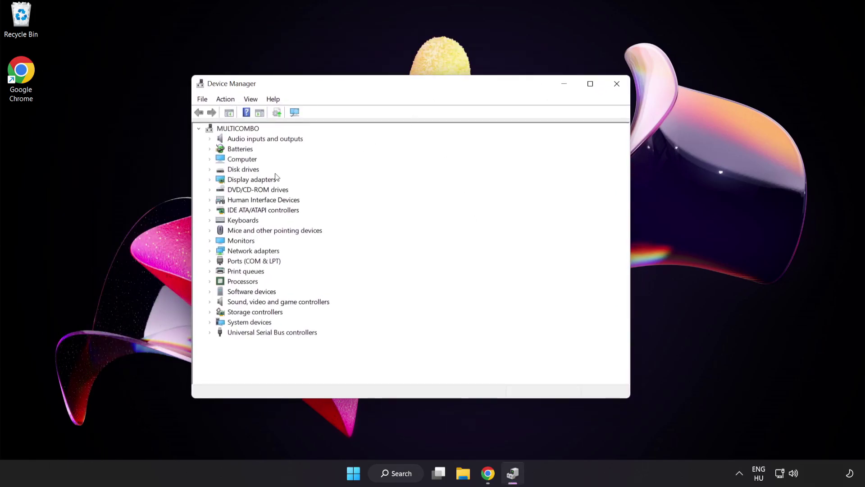
left_click(222, 183)
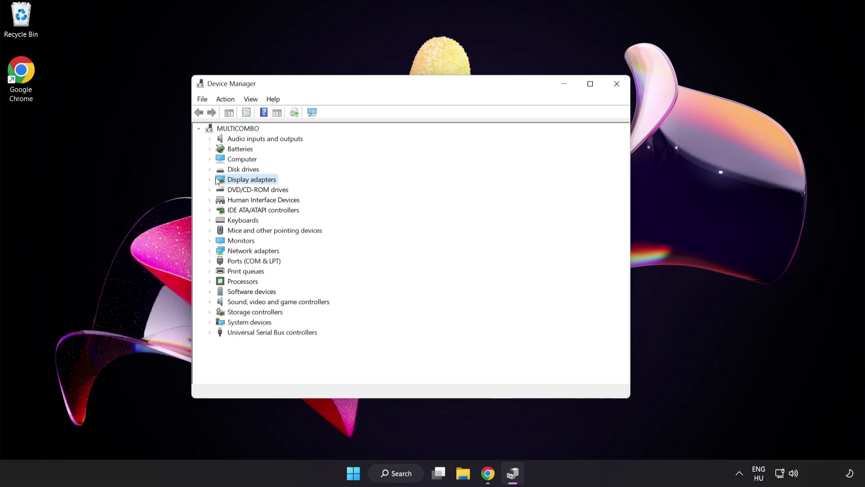
left_click(210, 180)
left_click(247, 190)
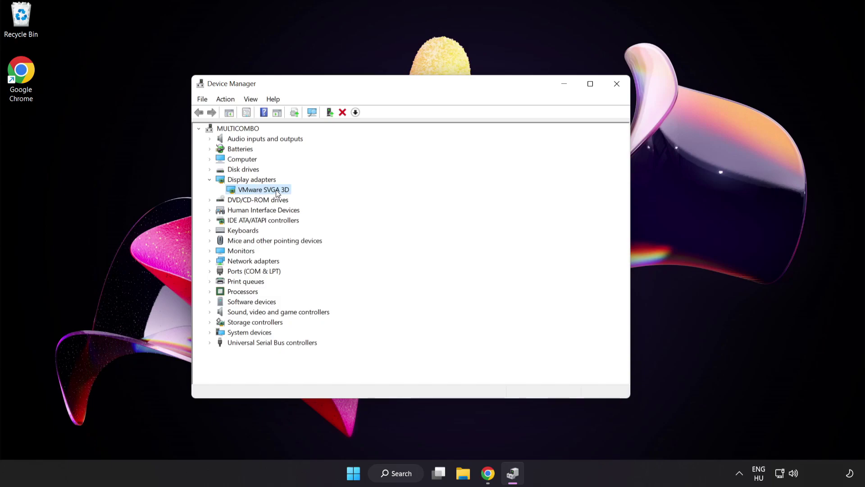
right_click(276, 190)
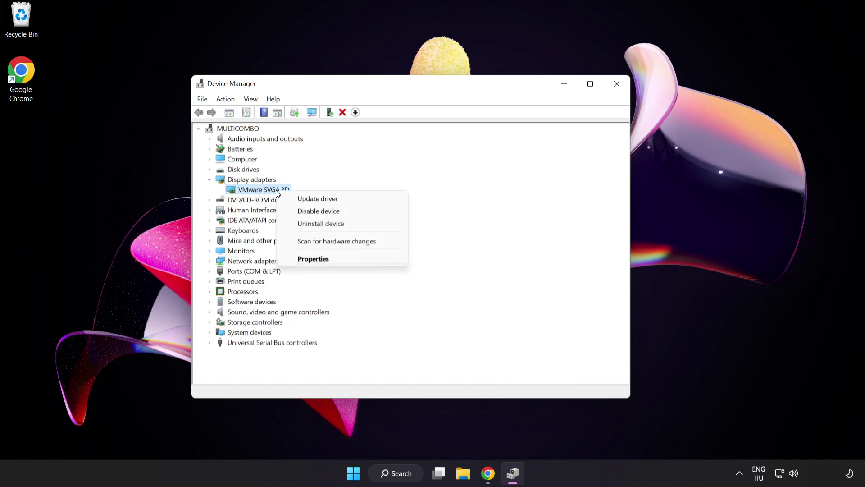
Search automatically for a newer VMware SVGA 3D driver, dismiss the result and close Device Manager
left_click(339, 198)
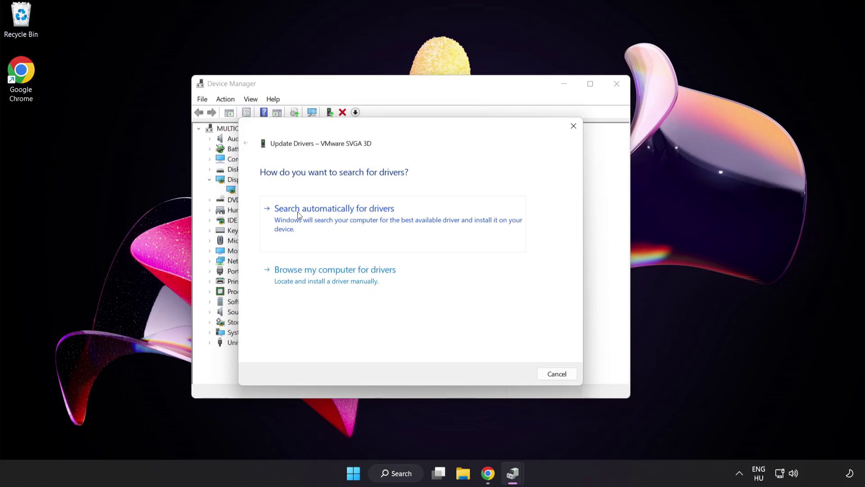
left_click(357, 220)
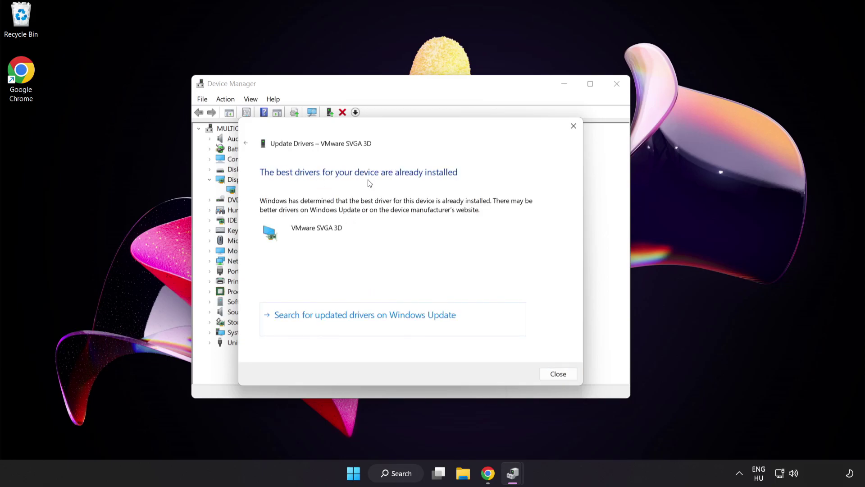
left_click(558, 374)
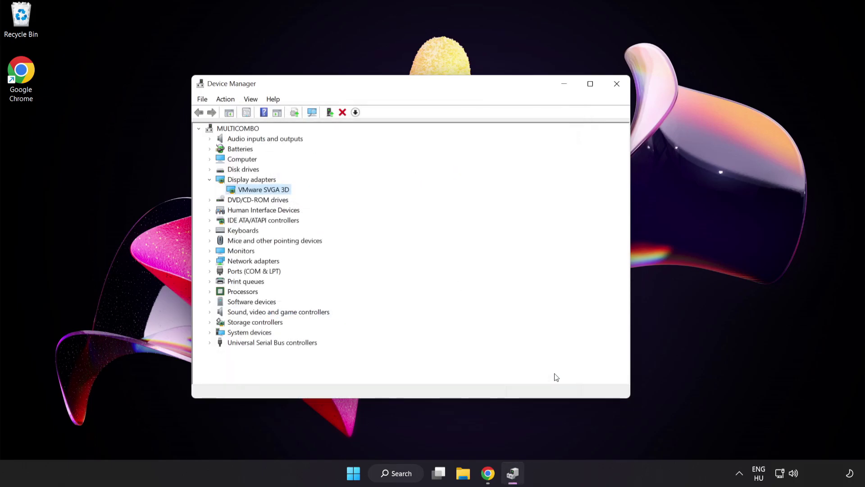
left_click(615, 89)
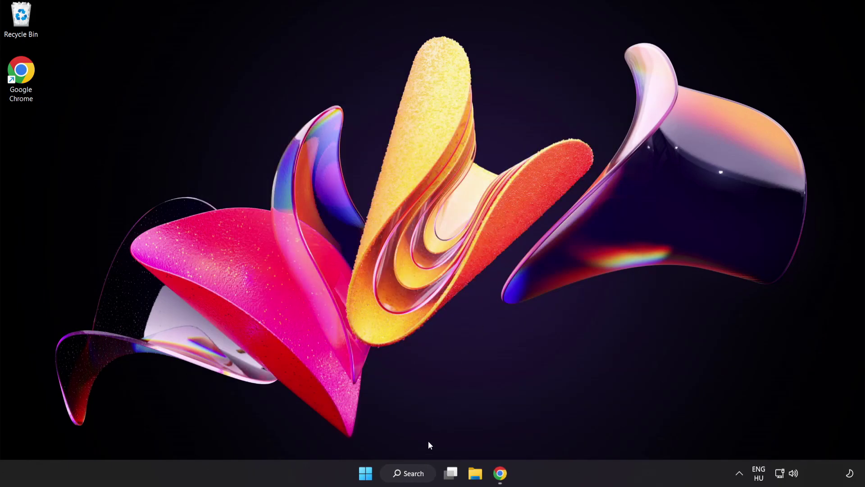
Search Windows for 'game mode settings' and open the Game Mode page
left_click(411, 473)
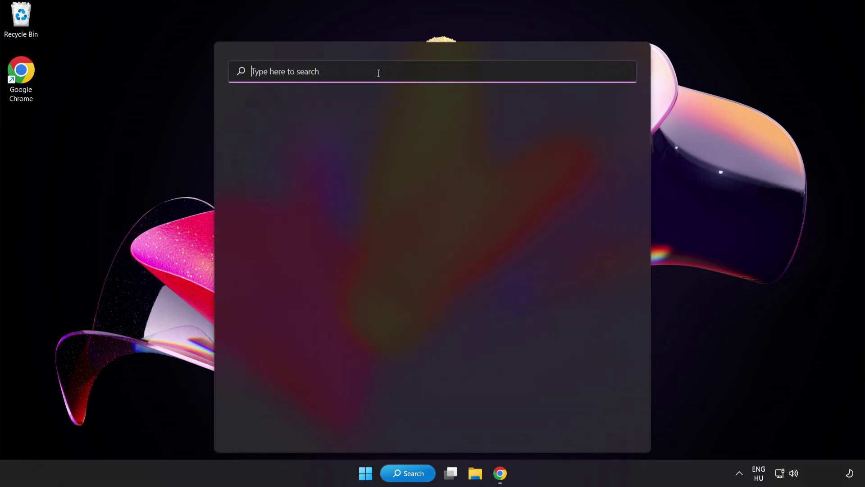
type("game mode settings")
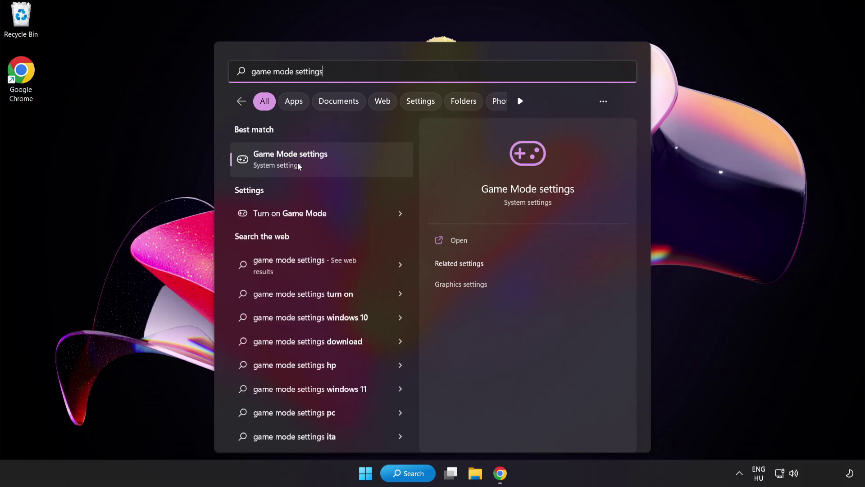
left_click(316, 164)
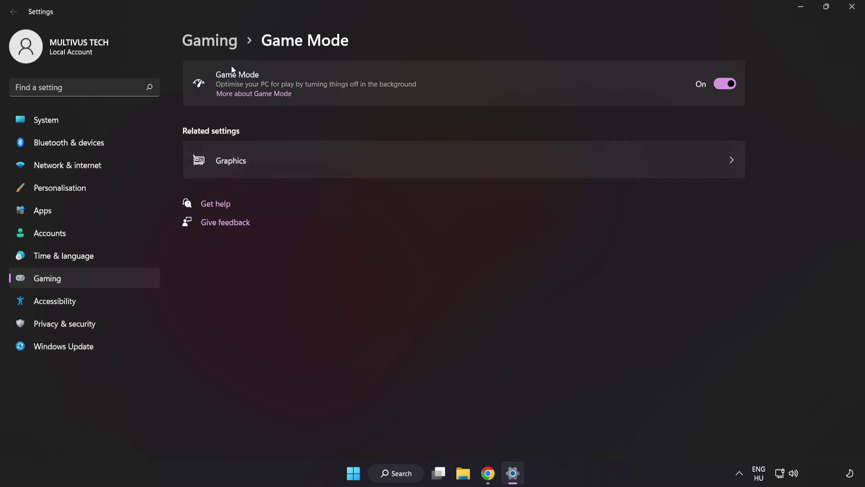
Return to Gaming settings, review the Xbox Game Bar options and close Settings
left_click(214, 44)
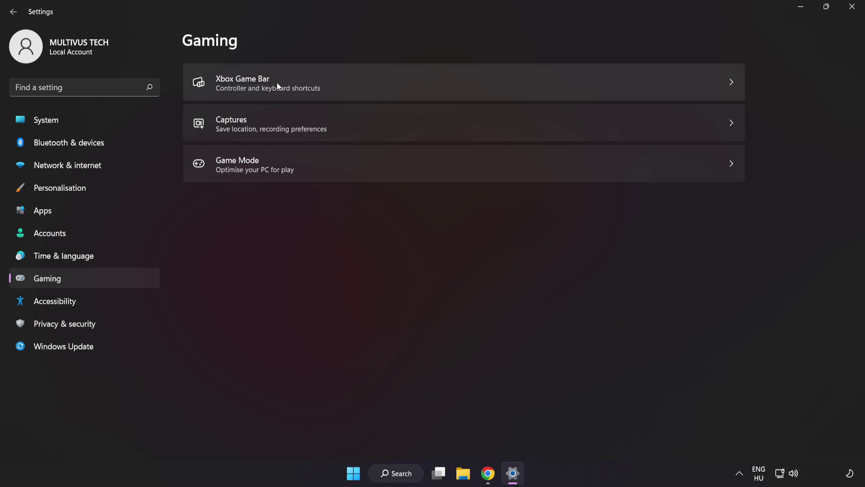
left_click(624, 80)
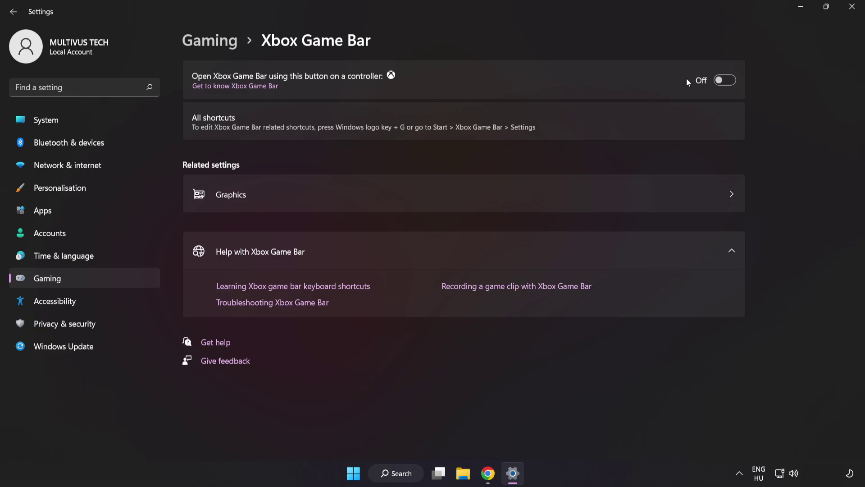
left_click(852, 7)
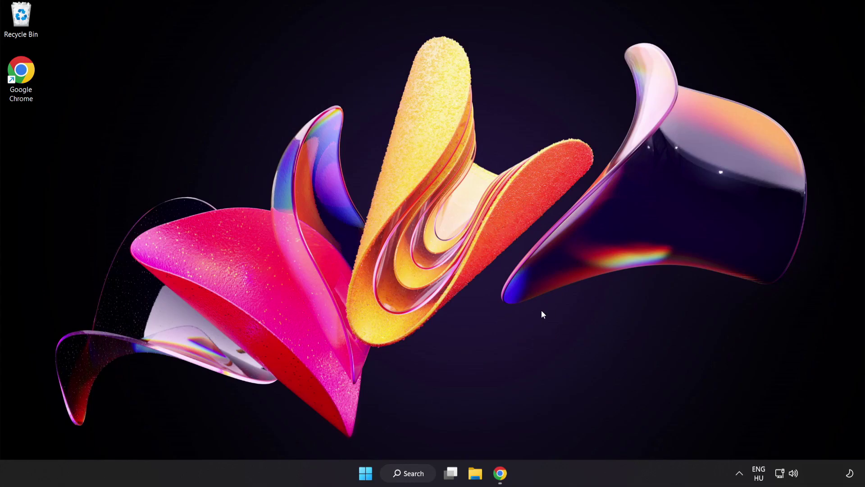
Open Task Manager from the Start button's power-user menu
right_click(364, 476)
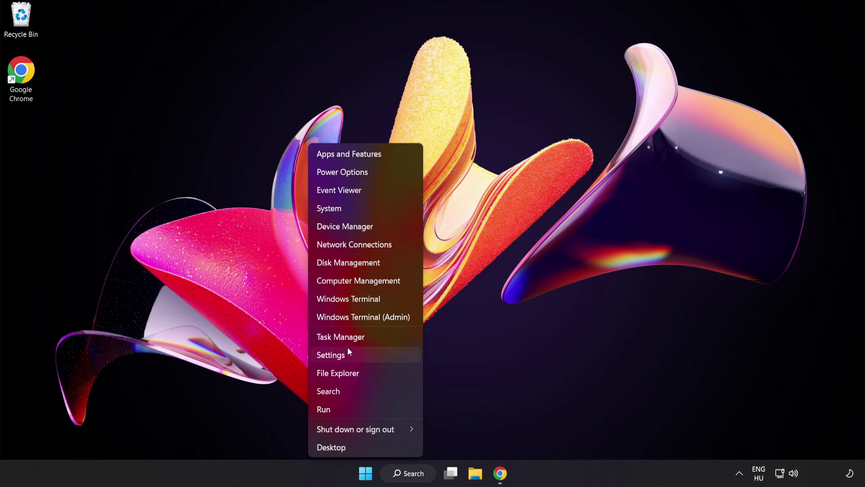
left_click(372, 339)
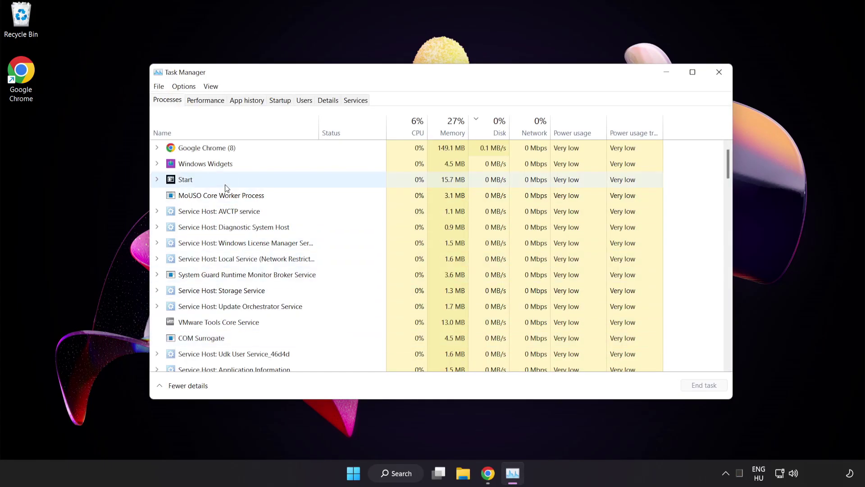
End the Google Chrome process group and switch to the Startup apps list
left_click(221, 148)
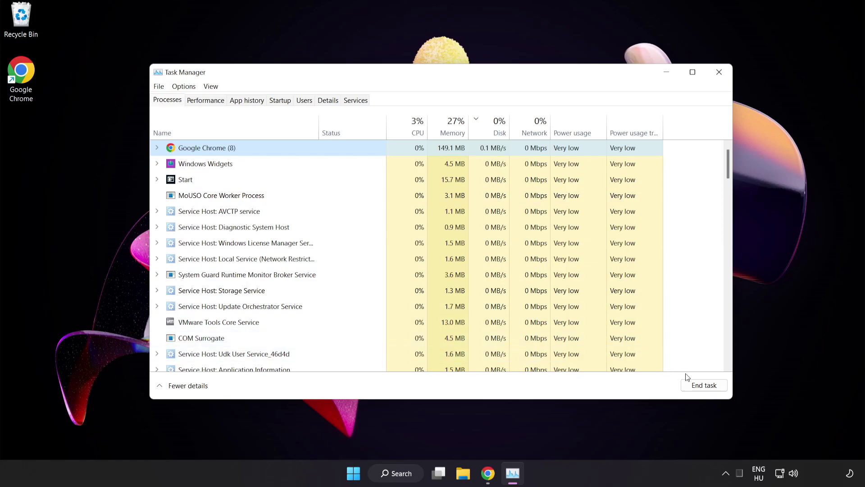
left_click(700, 387)
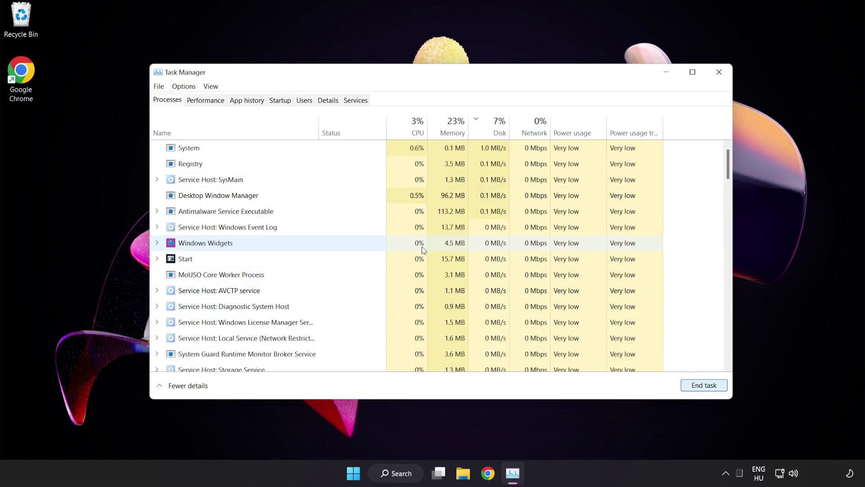
mouse_move(728, 164)
left_mouse_down()
mouse_move(725, 302)
mouse_move(721, 139)
left_mouse_up()
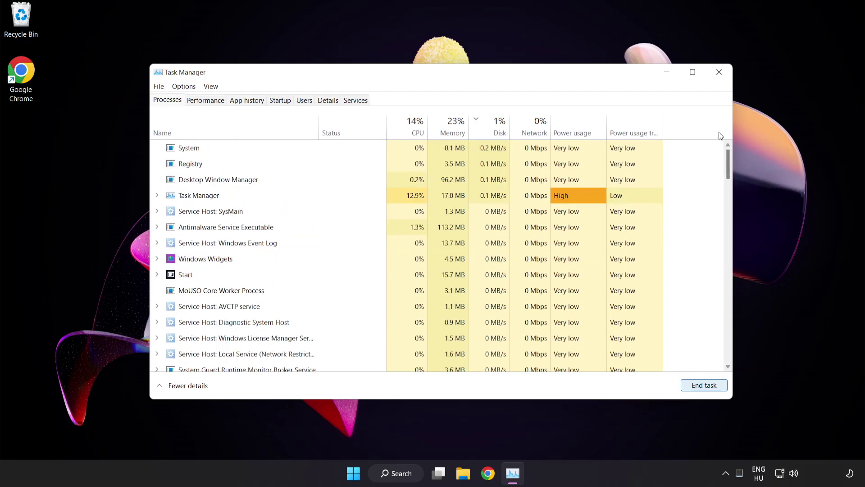
left_click(282, 102)
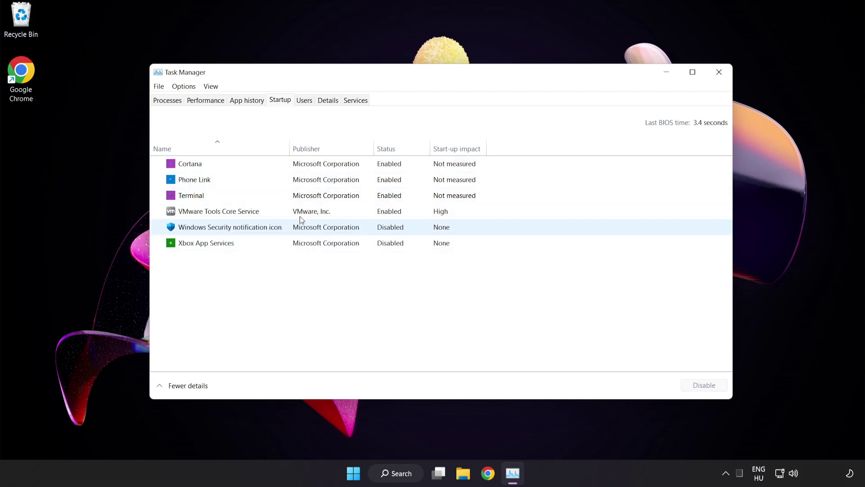
Disable Cortana, Phone Link and Terminal as startup apps, then close Task Manager
left_click(306, 167)
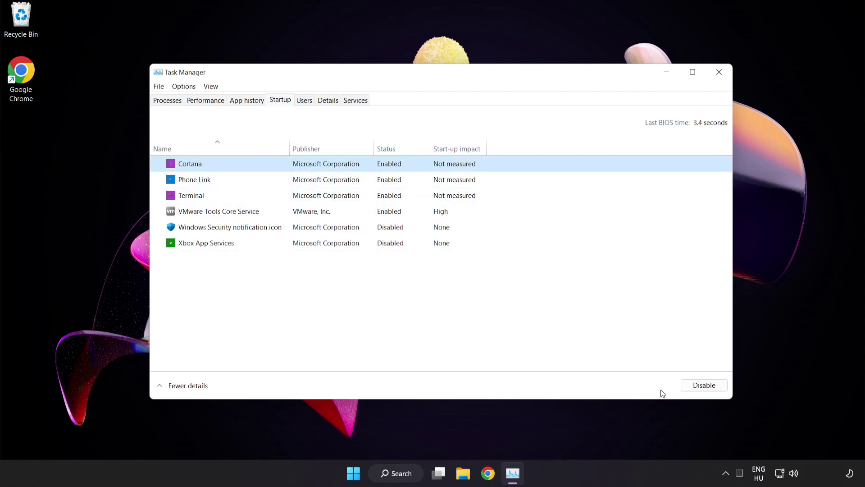
left_click(707, 386)
left_click(252, 183)
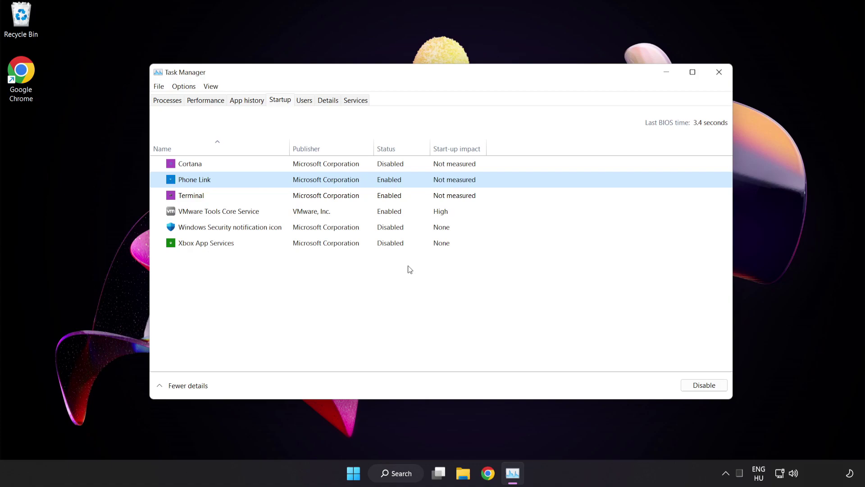
left_click(703, 385)
left_click(346, 199)
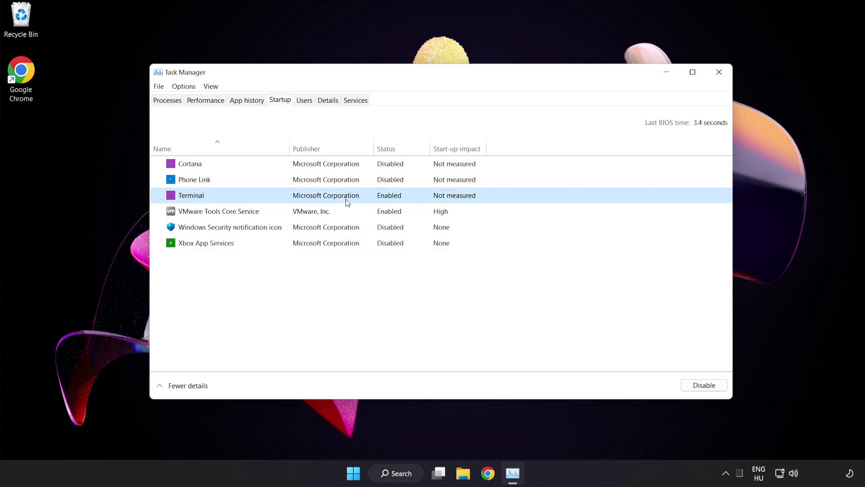
left_click(703, 385)
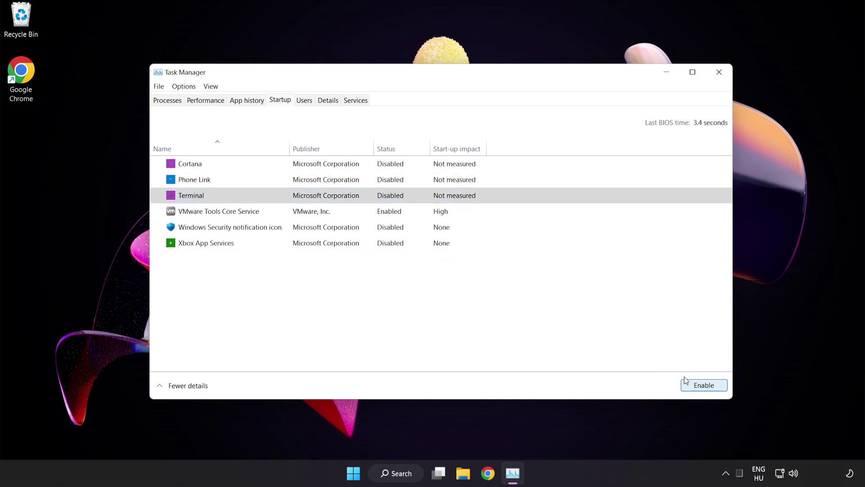
left_click(719, 73)
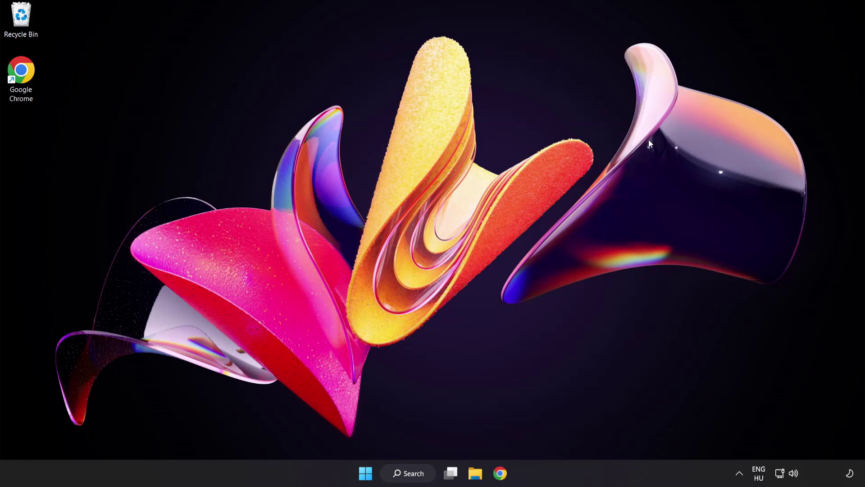
Run Check for updates in Windows Update, confirm the PC is up to date, then exit Settings
left_click(414, 475)
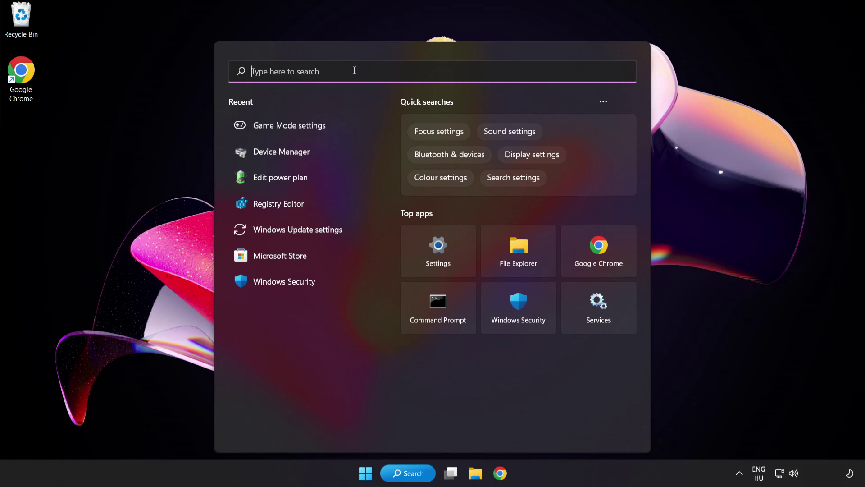
type("update")
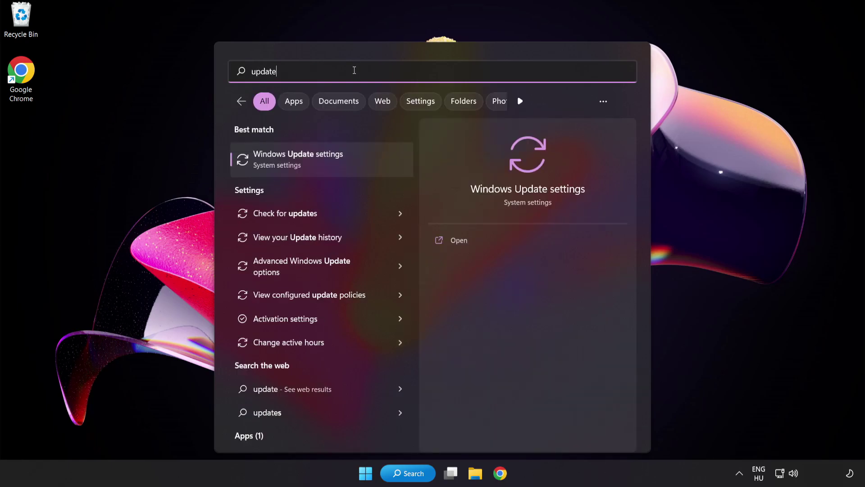
left_click(355, 157)
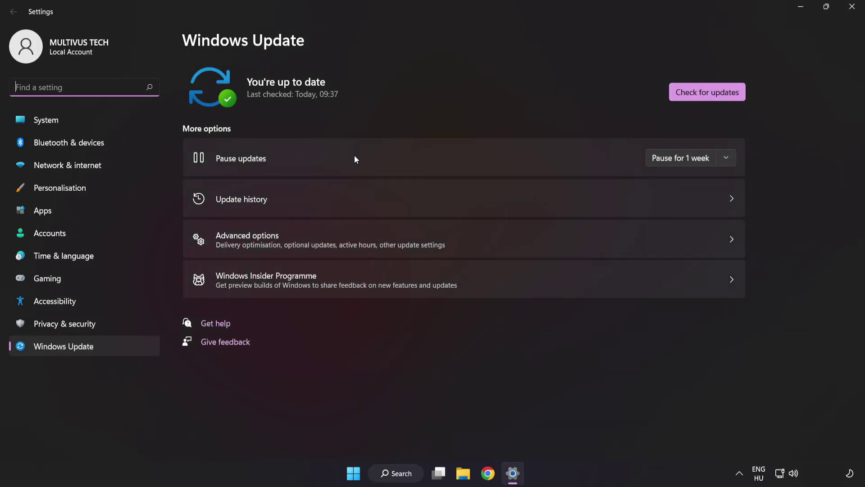
left_click(707, 96)
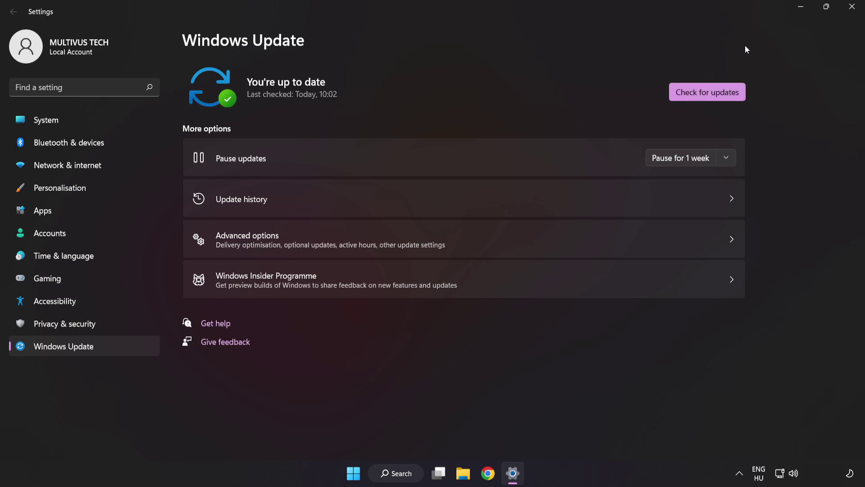
left_click(852, 8)
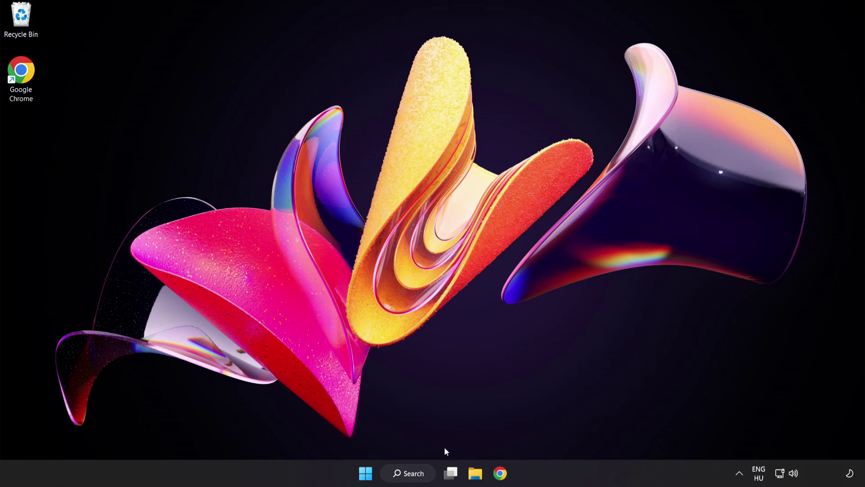
Launch Registry Editor from a Windows search for 'regedit'
left_click(416, 476)
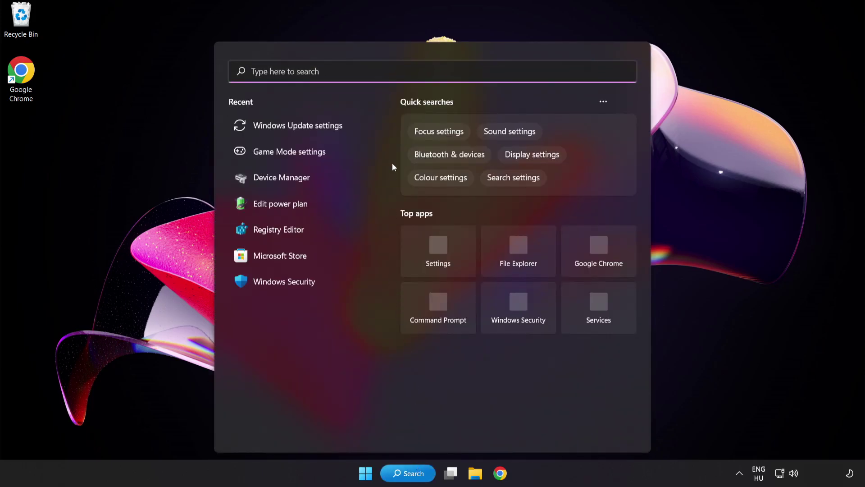
type("rege")
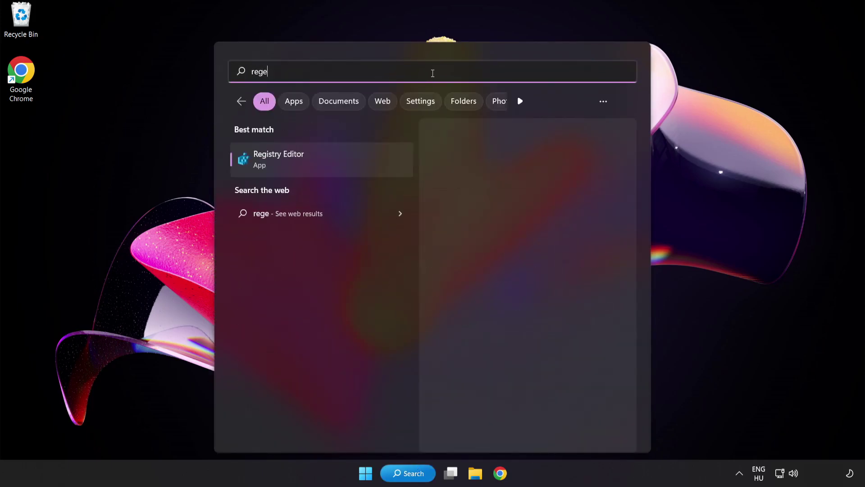
type("dit")
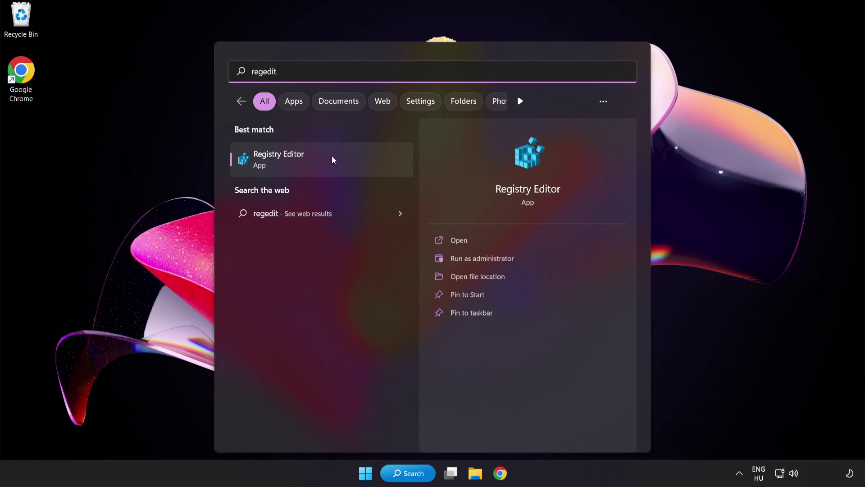
left_click(333, 160)
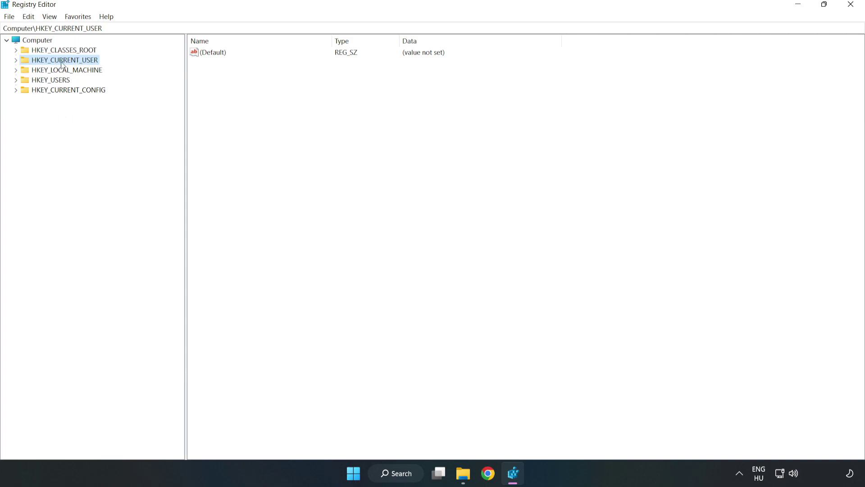
Navigate to HKEY_CURRENT_USER\System\GameConfigStore and select GameDVR_Enabled
left_click(15, 61)
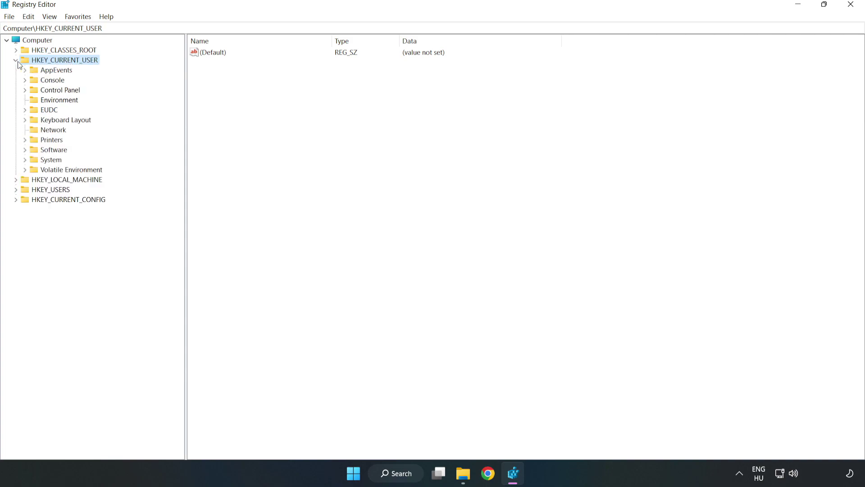
left_click(25, 160)
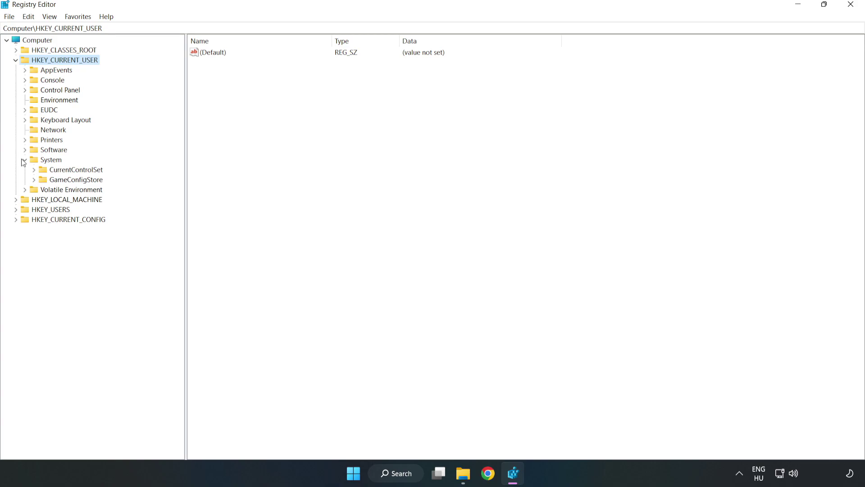
left_click(72, 184)
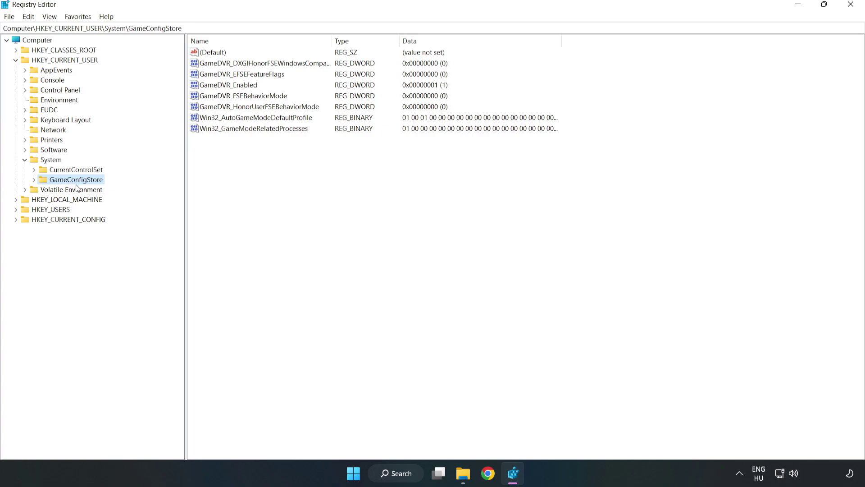
left_click(212, 90)
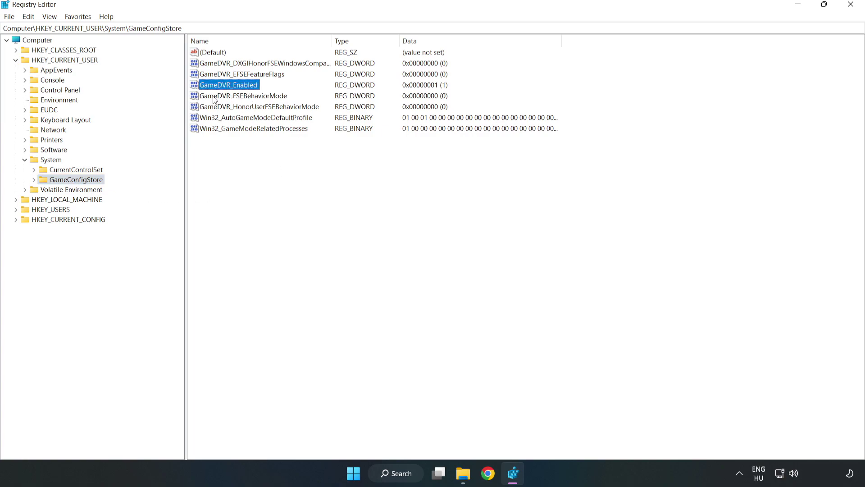
Modify GameDVR_Enabled and confirm its value data as 0
right_click(236, 89)
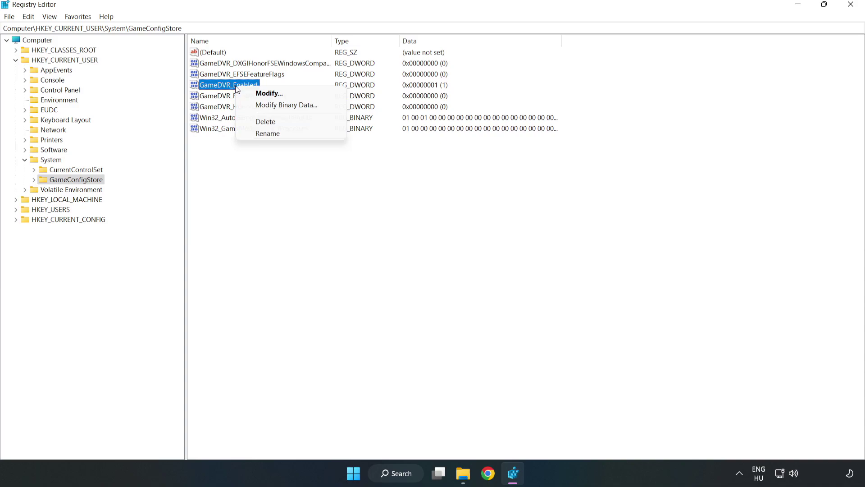
left_click(274, 94)
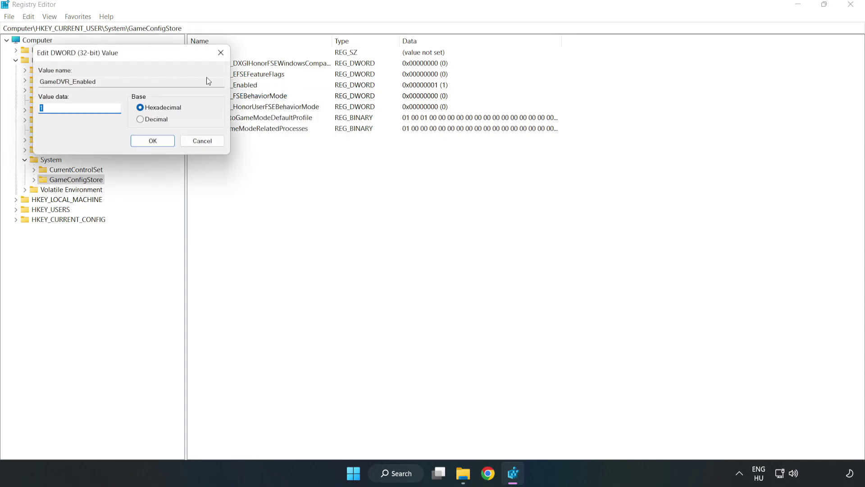
left_click_drag(172, 61, 481, 183)
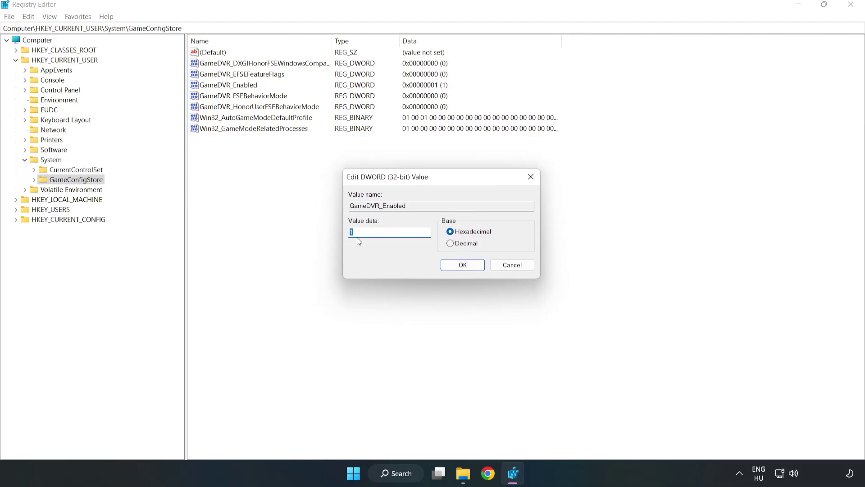
type("0")
left_click(463, 265)
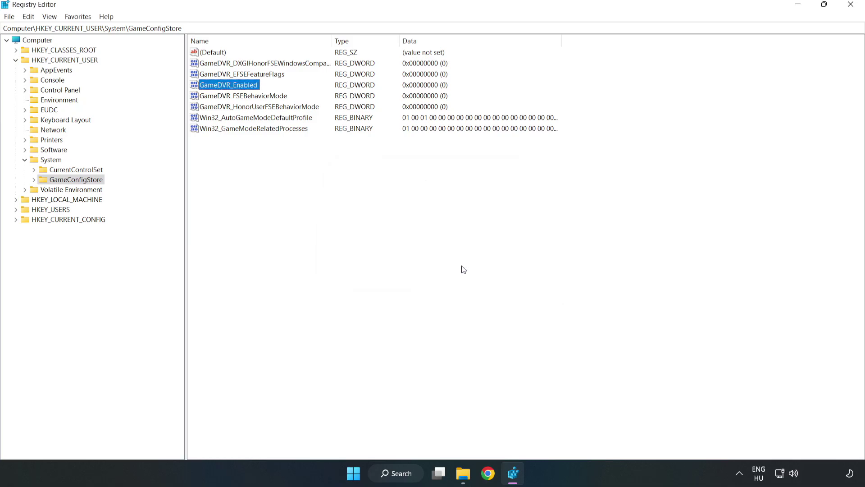
Collapse HKEY_CURRENT_USER and expand HKEY_LOCAL_MACHINE > SOFTWARE > Microsoft
left_click(16, 60)
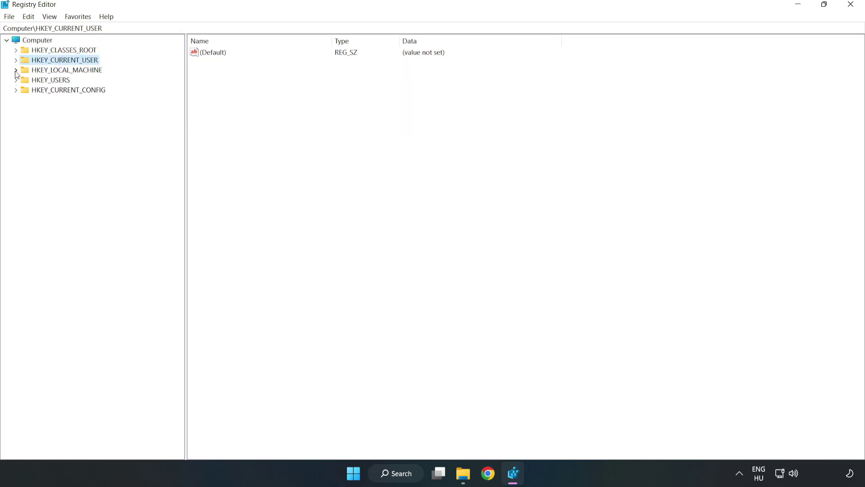
double_click(20, 71)
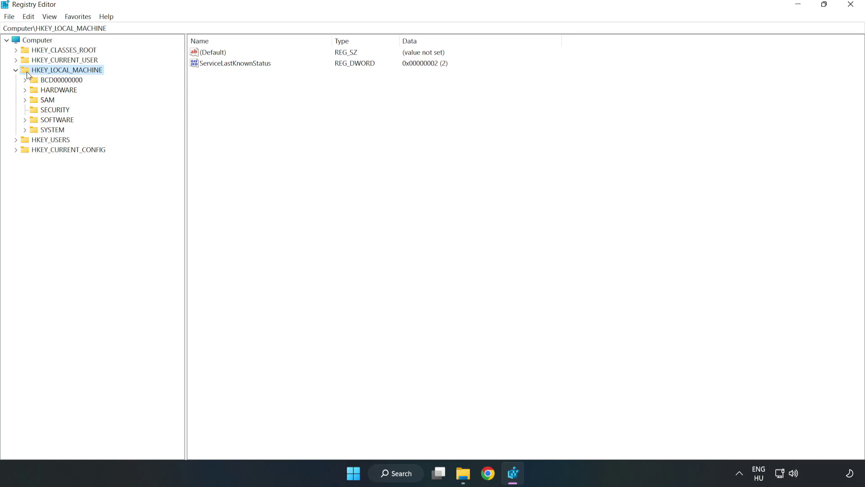
left_click(26, 120)
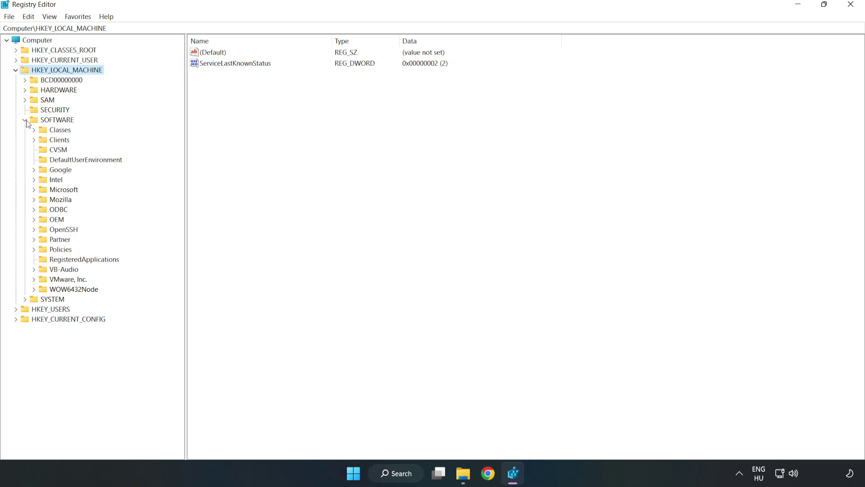
left_click(34, 190)
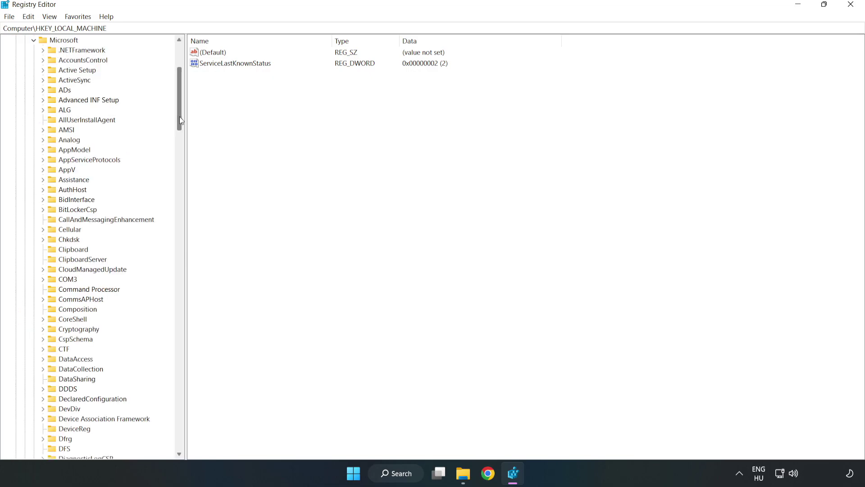
left_click_drag(179, 116, 196, 321)
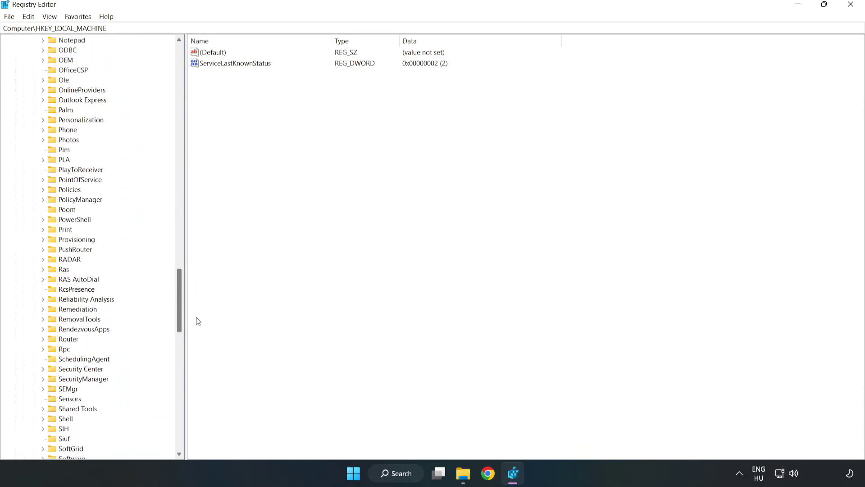
Expand PolicyManager > default > ApplicationManagement and show the AllowGameDVR key's values
left_click(43, 200)
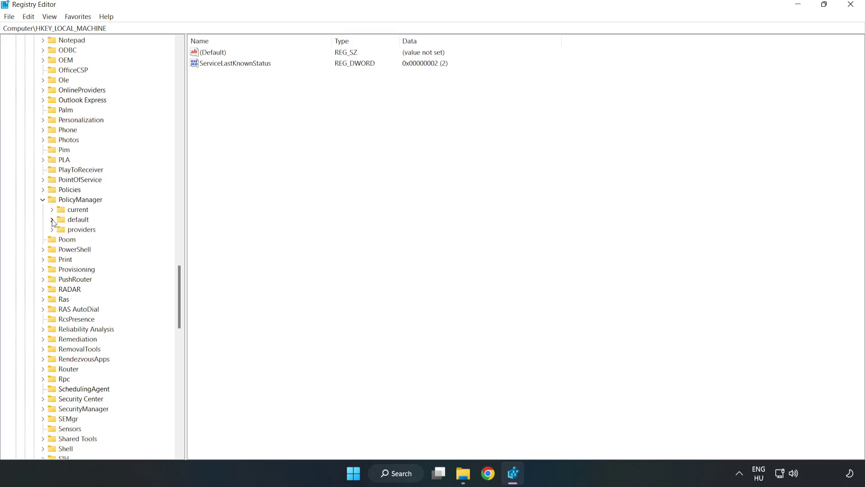
left_click(53, 220)
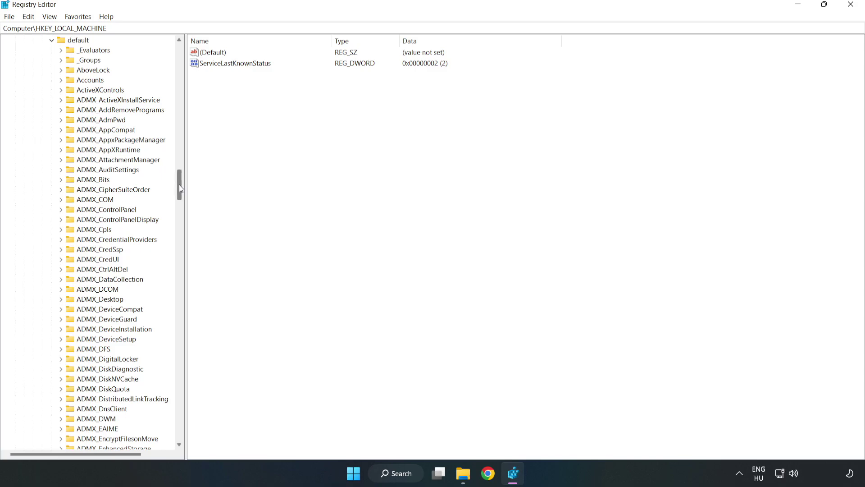
left_click_drag(179, 185, 175, 285)
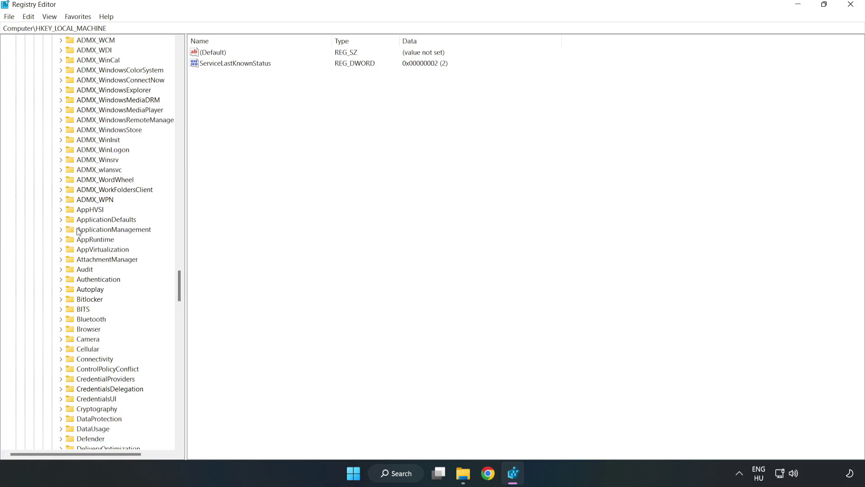
left_click(61, 229)
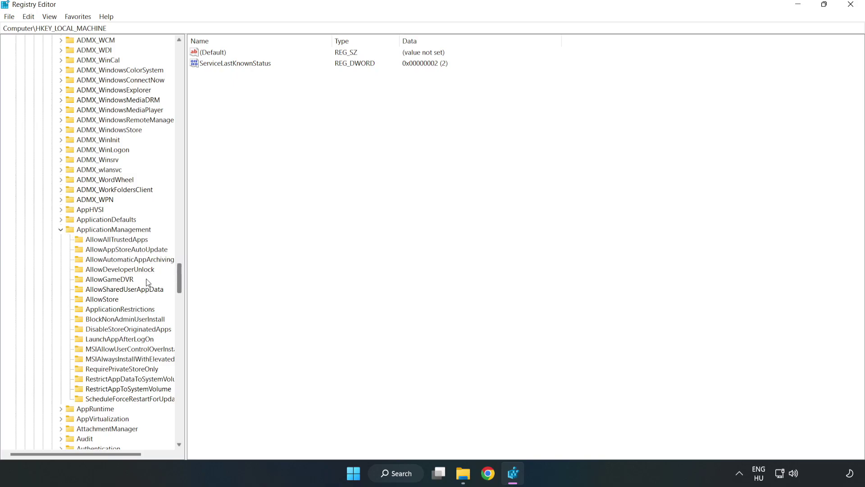
left_click(100, 280)
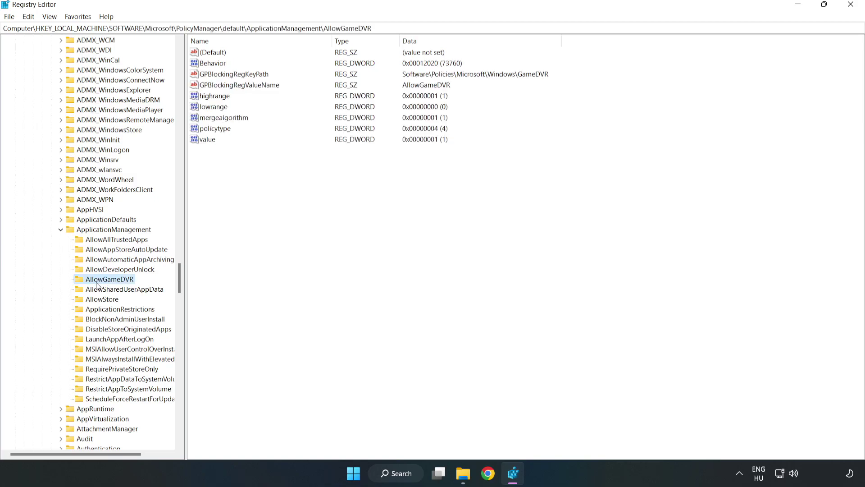
Set AllowGameDVR's 'value' entry to 0, then exit Registry Editor to the desktop
left_click(203, 140)
right_click(219, 144)
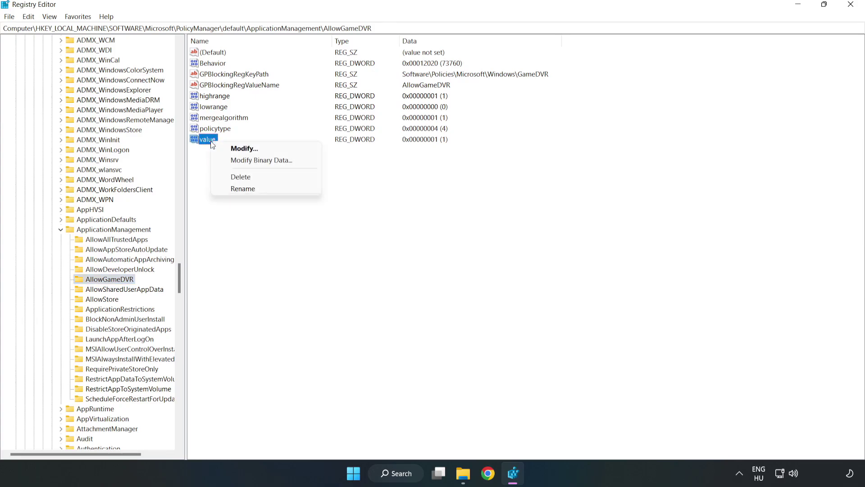
left_click(248, 149)
left_click_drag(162, 58, 439, 179)
left_click(346, 232)
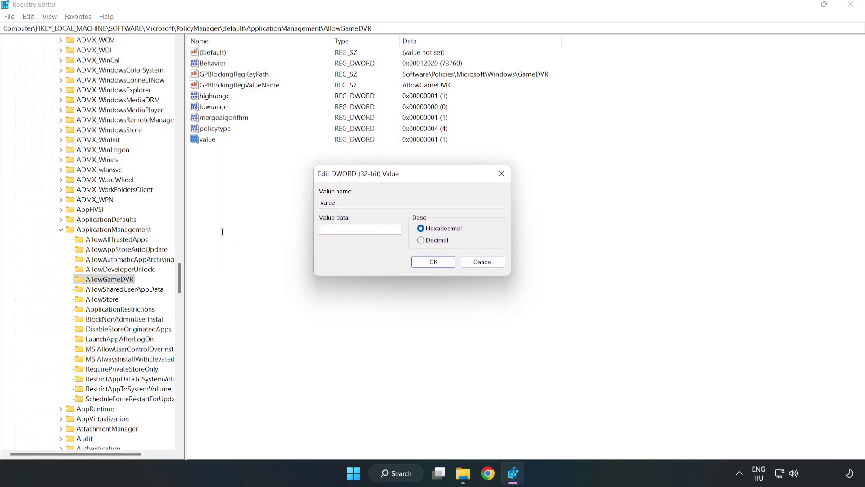
type("0")
left_click(435, 263)
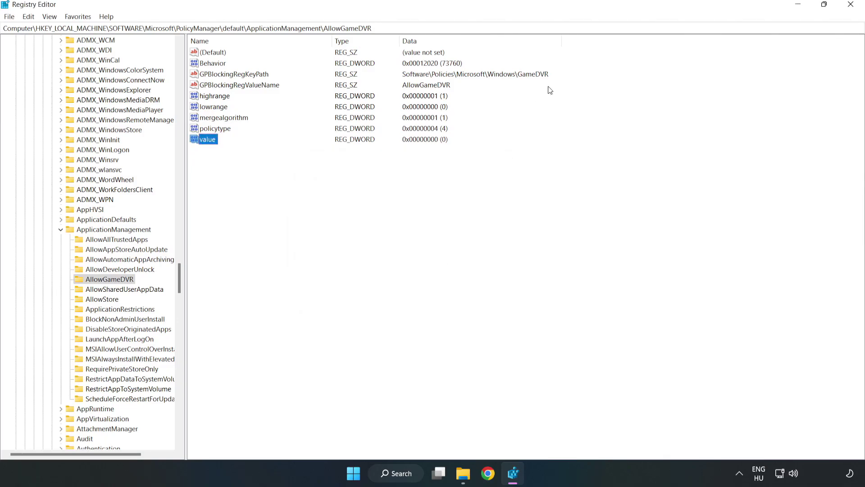
left_click(852, 9)
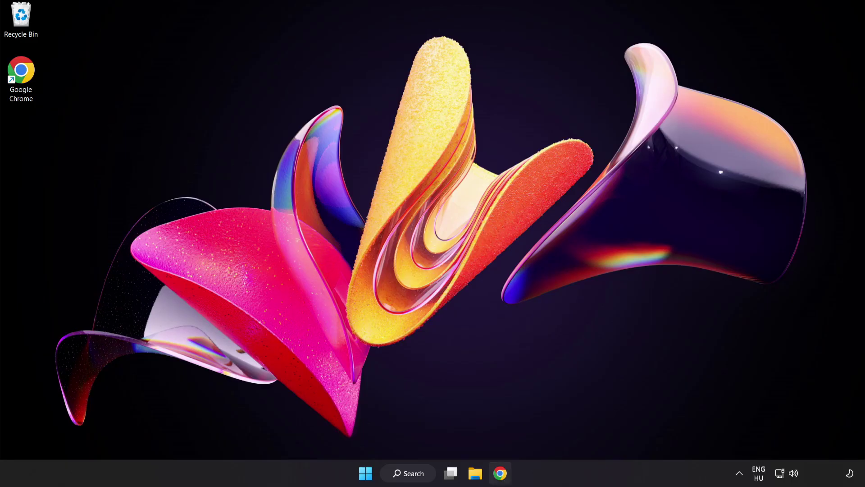
Download the DirectX End-User Runtime Web Installer in Chrome and launch dxwebsetup.exe
left_click(500, 473)
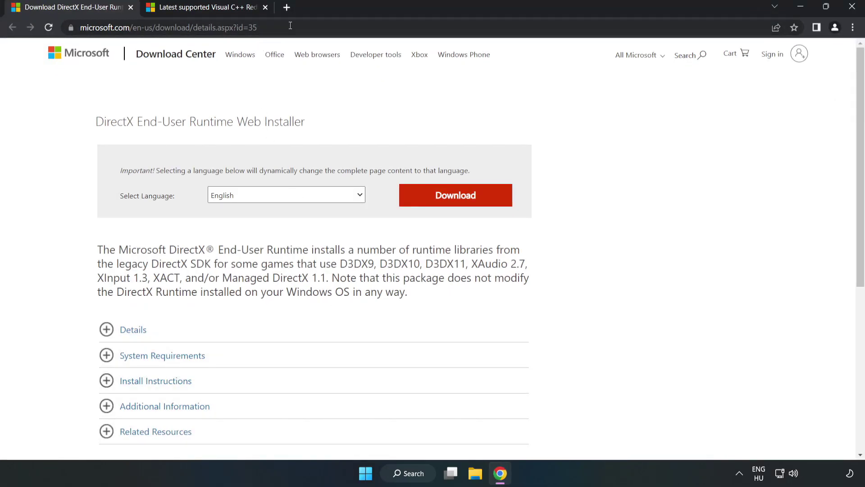
left_click(169, 28)
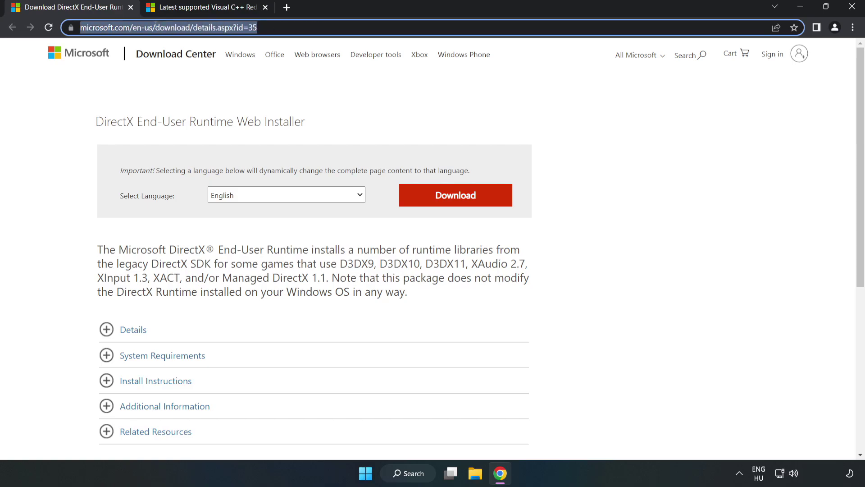
left_click(350, 108)
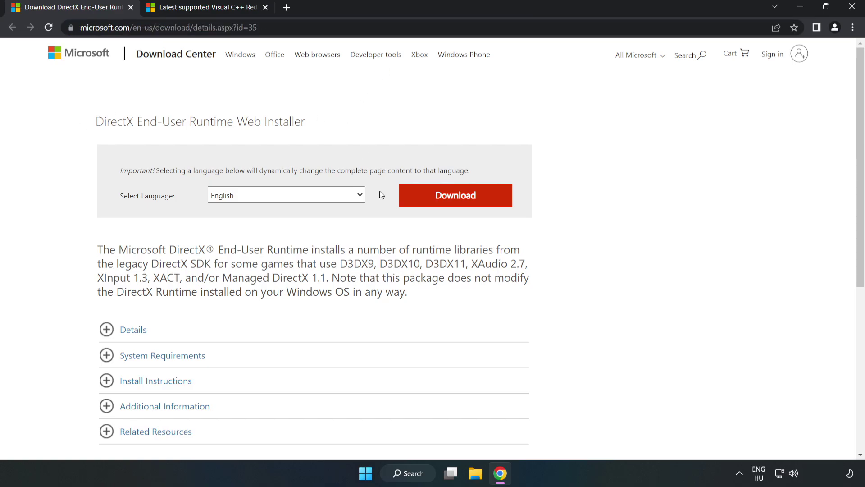
left_click(462, 205)
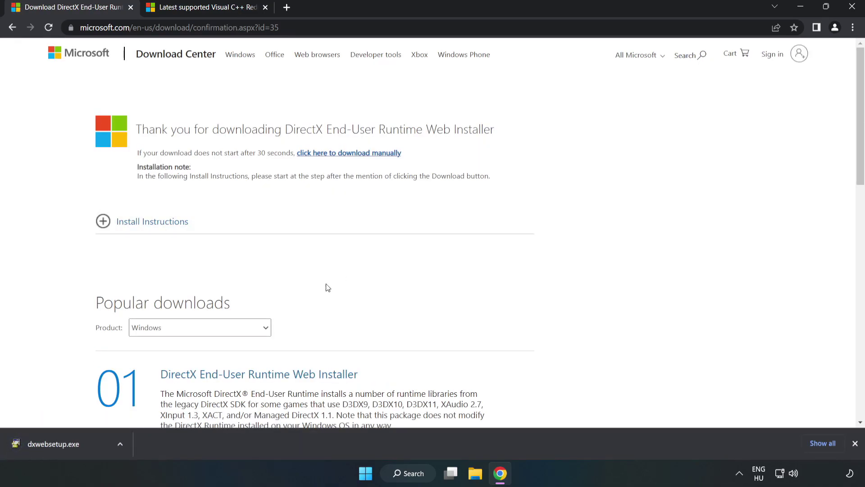
left_click(87, 446)
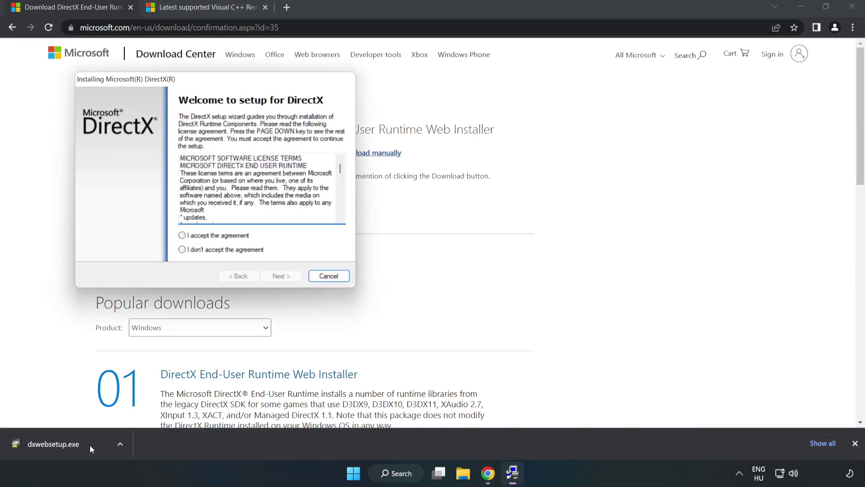
Accept the DirectX license, decline the Bing Bar, install and finish once DirectX reports up to date
left_click_drag(196, 81, 412, 121)
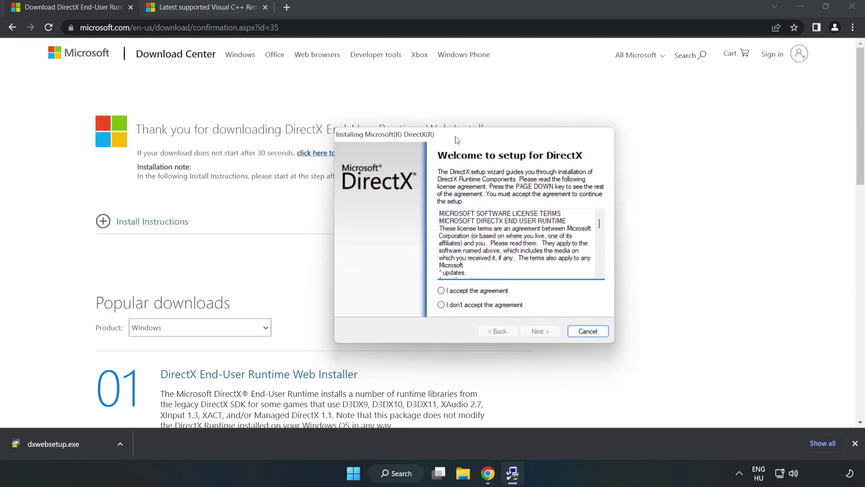
left_click_drag(557, 212, 556, 263)
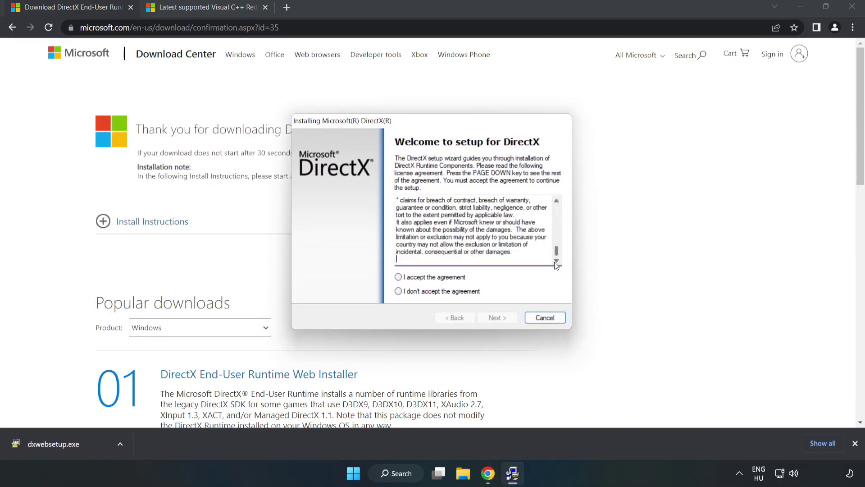
left_click(399, 277)
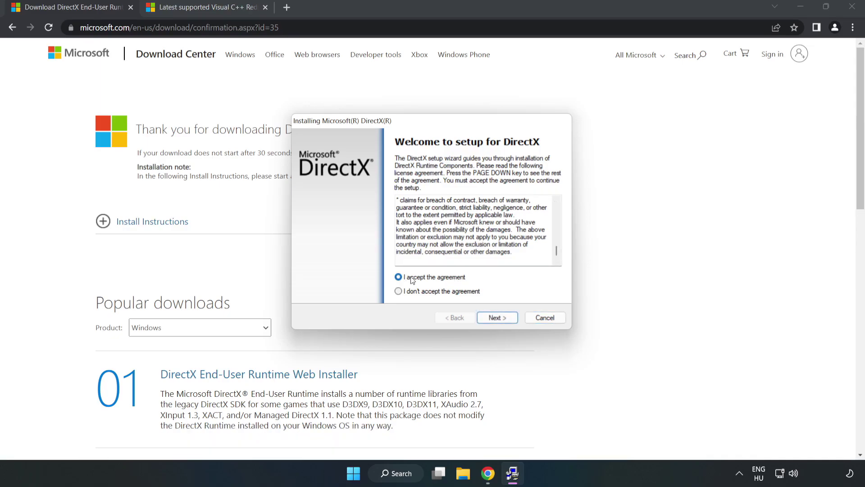
left_click(502, 319)
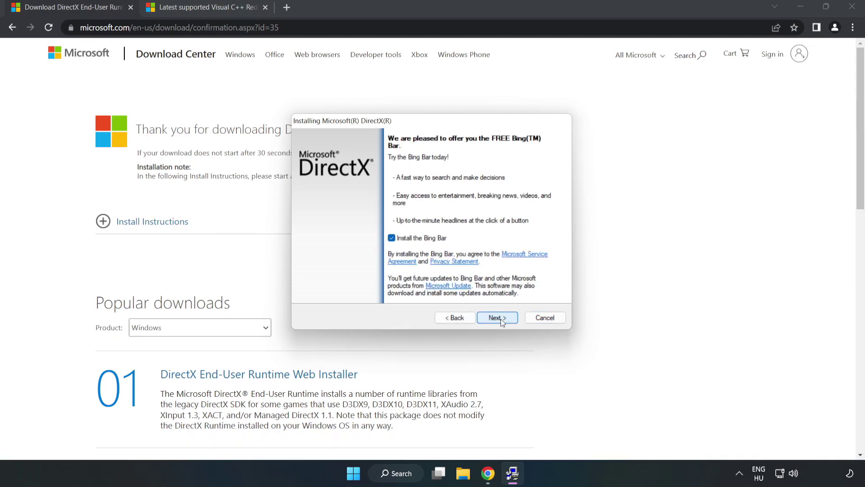
left_click(392, 238)
left_click(499, 316)
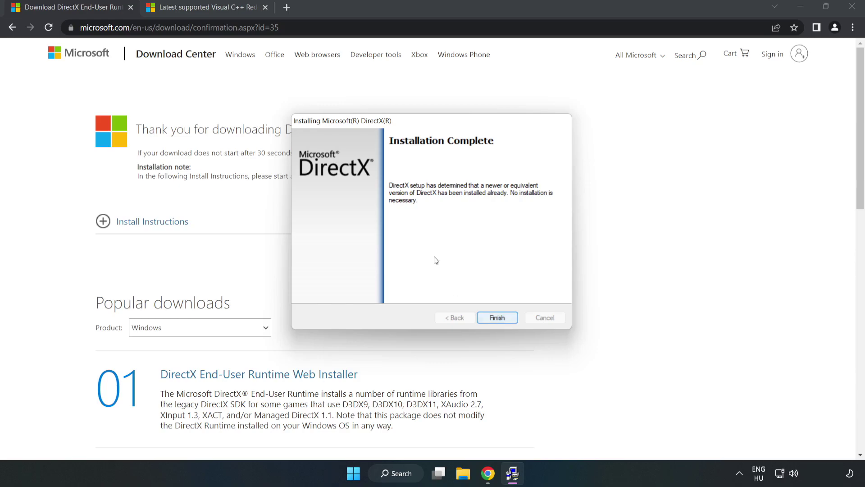
left_click(499, 318)
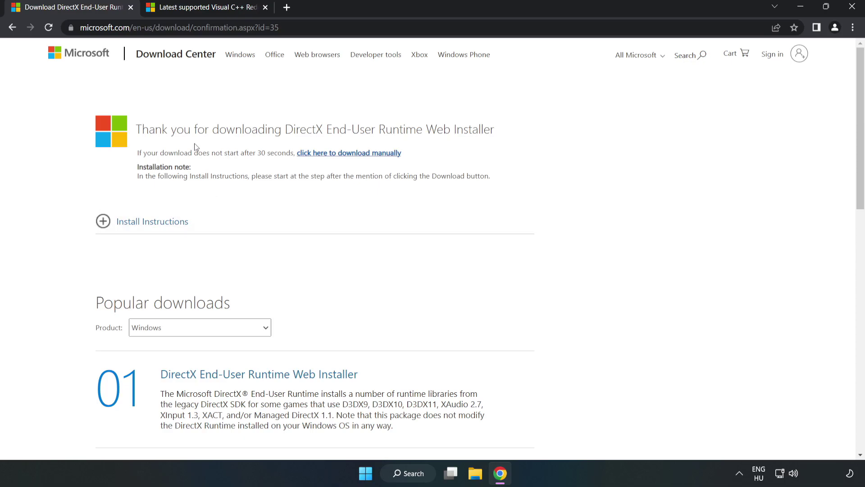
Download the ARM64, x86 and x64 Visual C++ redistributables, allowing multiple downloads, and launch VC_redist.arm64.exe
left_click(131, 10)
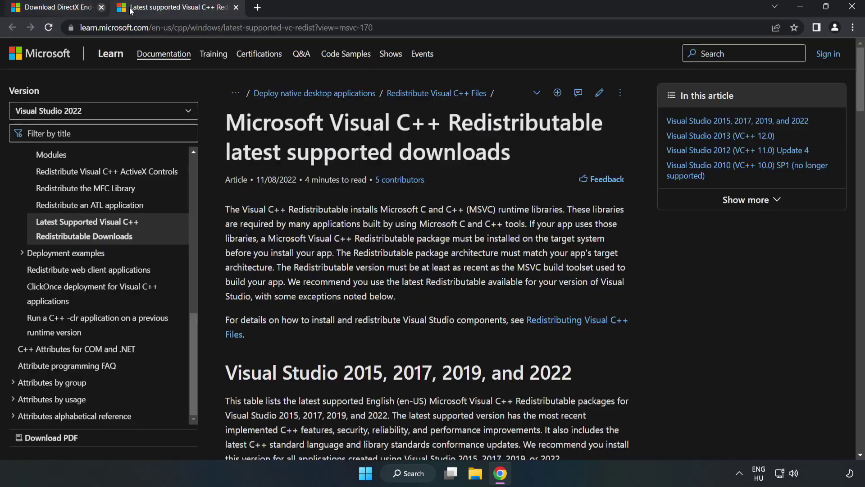
left_click(366, 27)
left_click(444, 150)
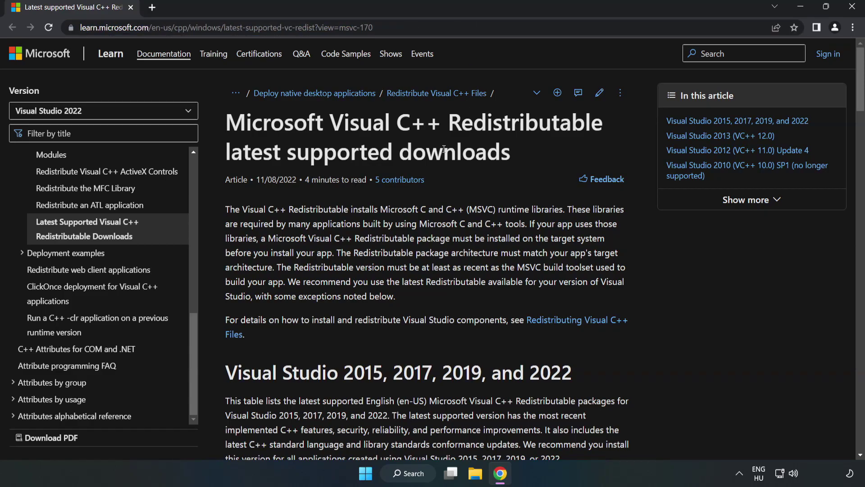
left_click_drag(861, 95, 861, 138)
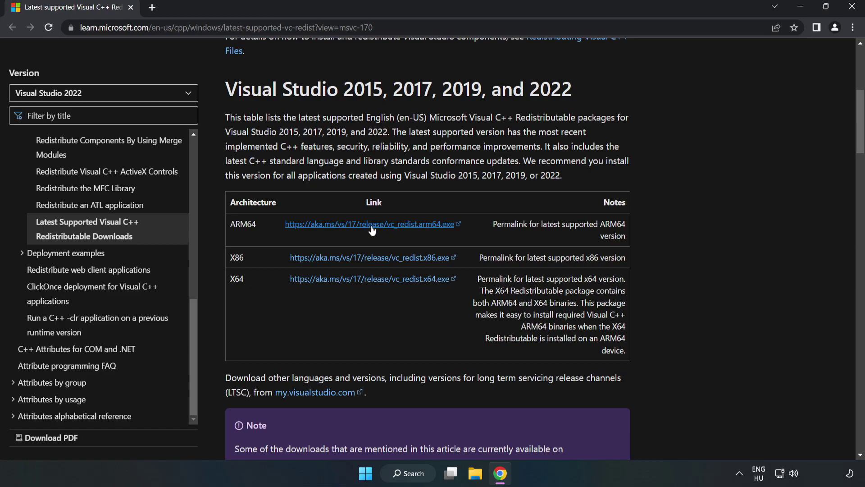
left_click(372, 229)
left_click(381, 258)
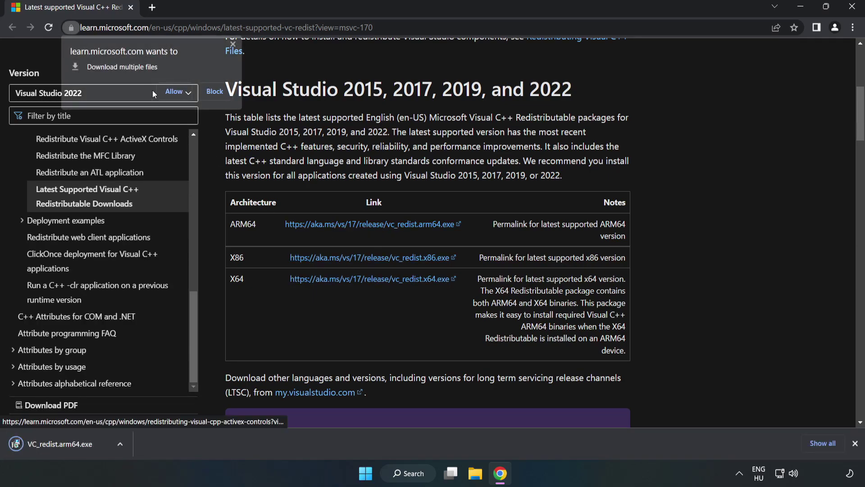
left_click(175, 92)
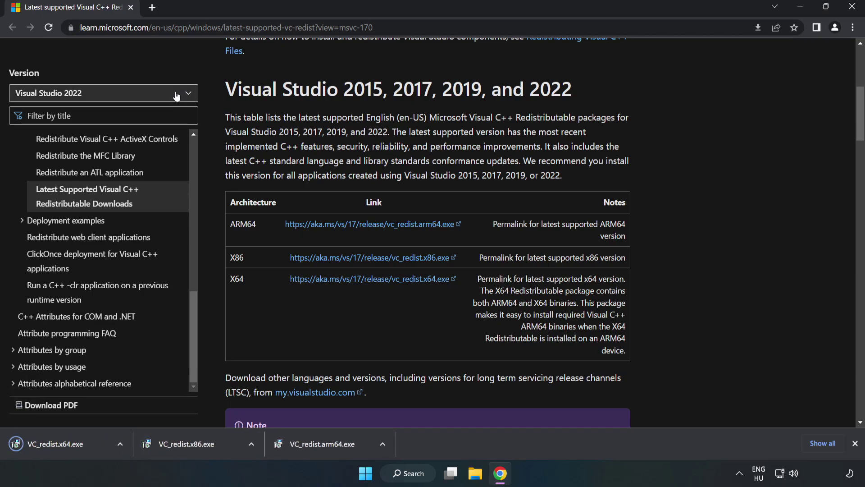
left_click(331, 447)
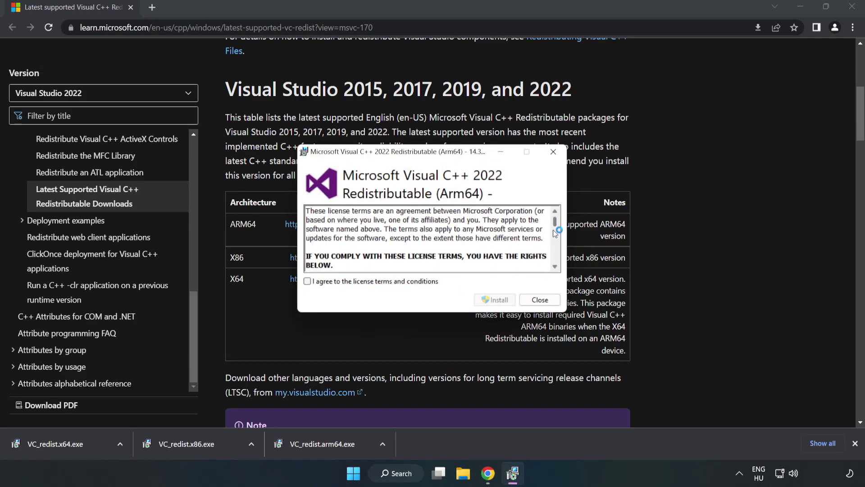
Attempt the ARM64 redistributable install and dismiss it when it fails as unsupported
left_click_drag(554, 221, 554, 269)
left_click(309, 282)
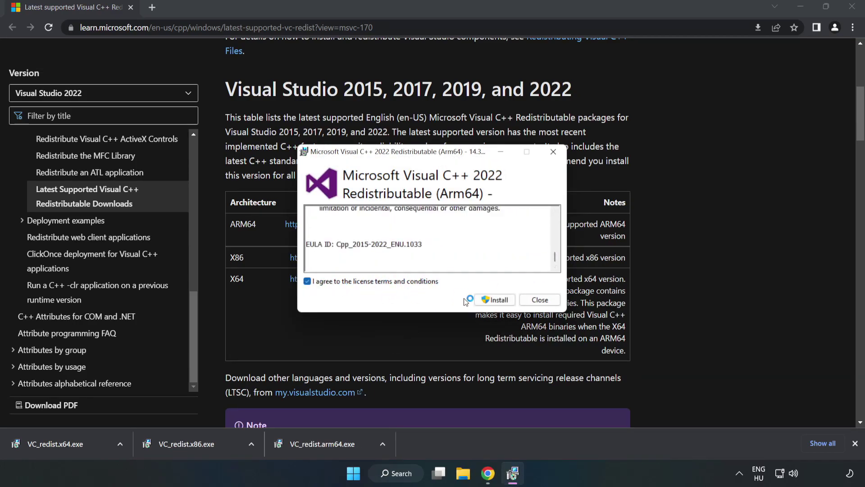
left_click(496, 301)
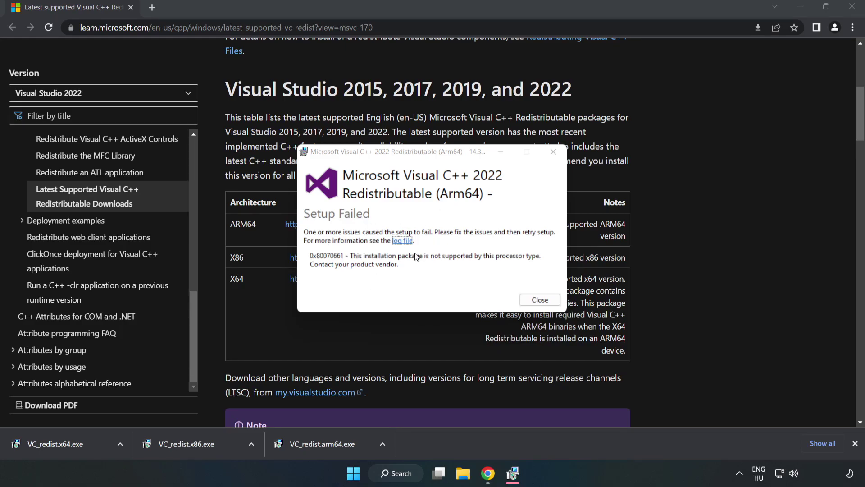
left_click(541, 299)
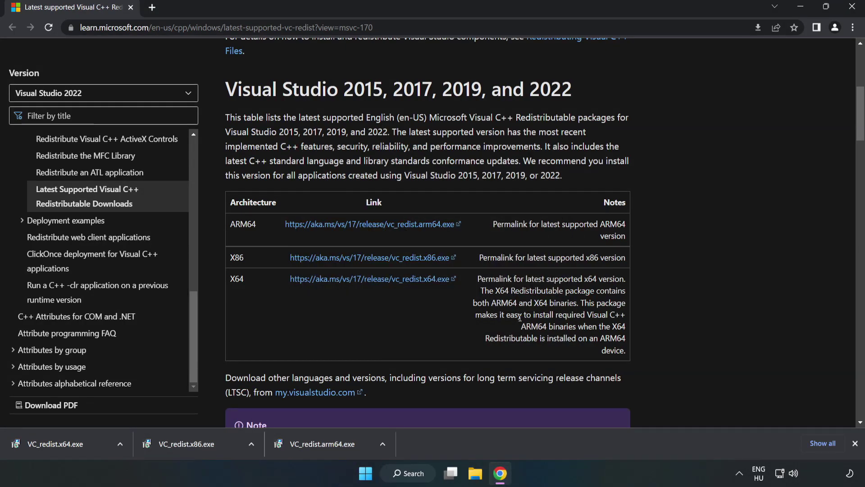
Install VC_redist.x86.exe and VC_redist.x64.exe successfully, closing each without restarting yet
left_click(206, 444)
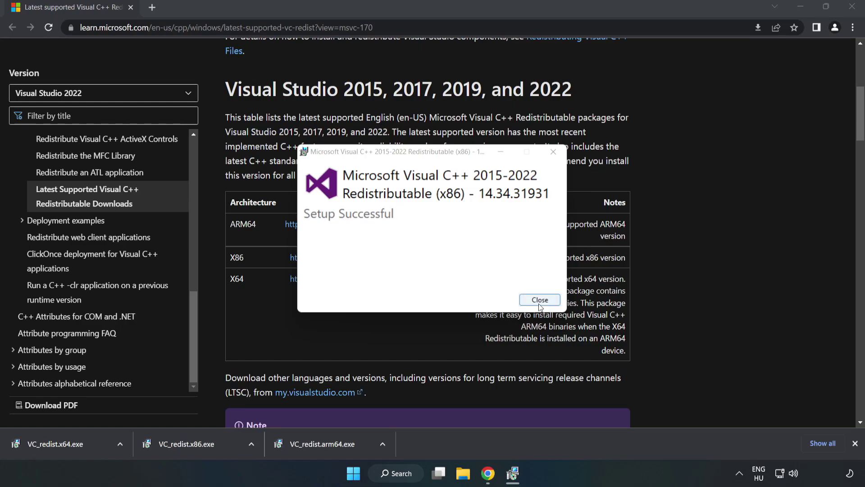
left_click(540, 300)
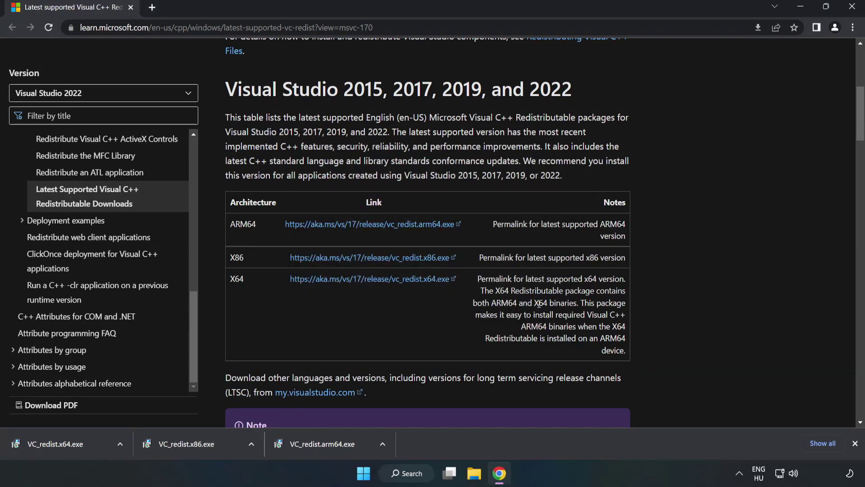
left_click(46, 442)
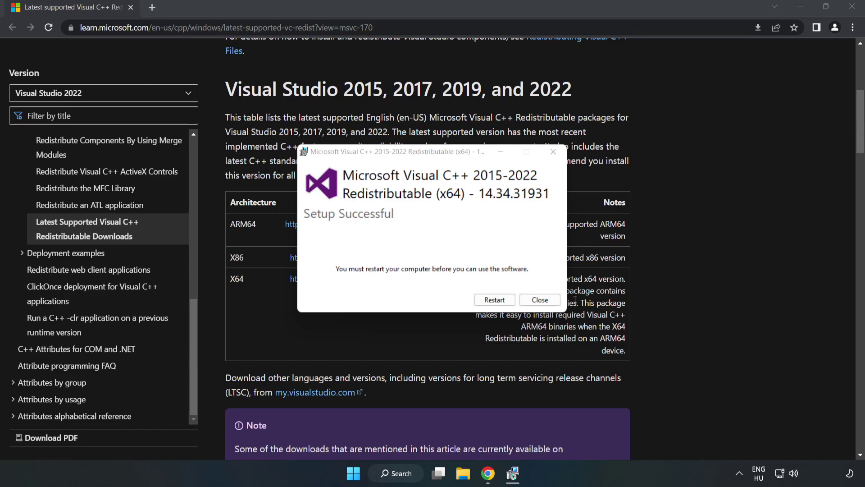
left_click(540, 300)
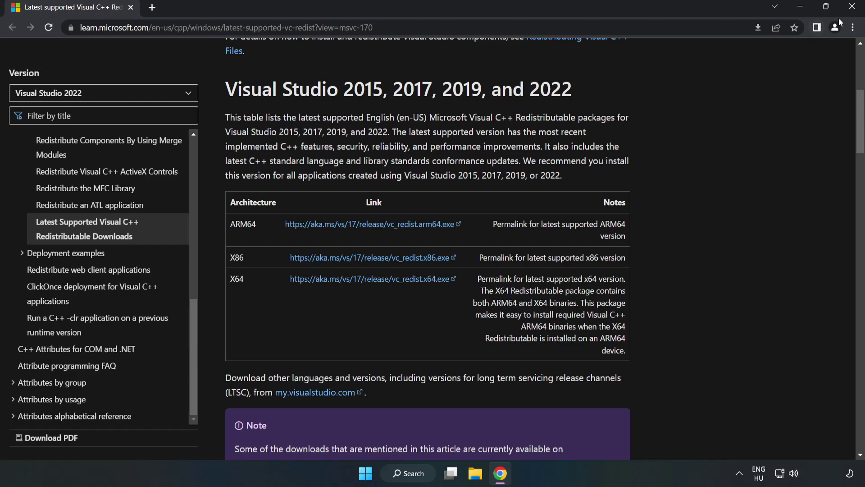
Exit Chrome and show the Start menu's Sleep, Shut down and Restart power options
left_click(853, 9)
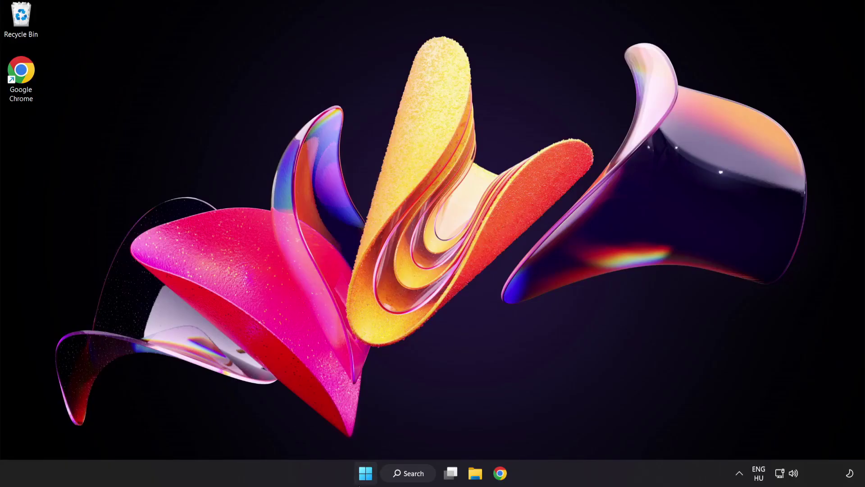
left_click(365, 474)
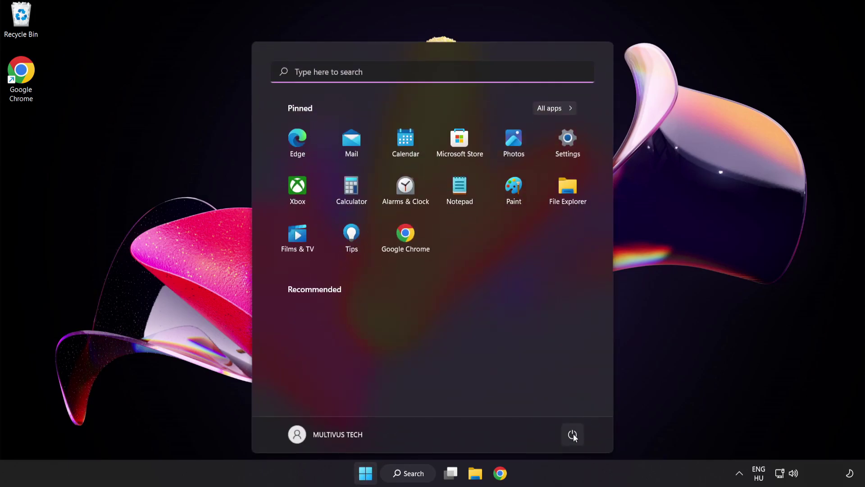
left_click(572, 434)
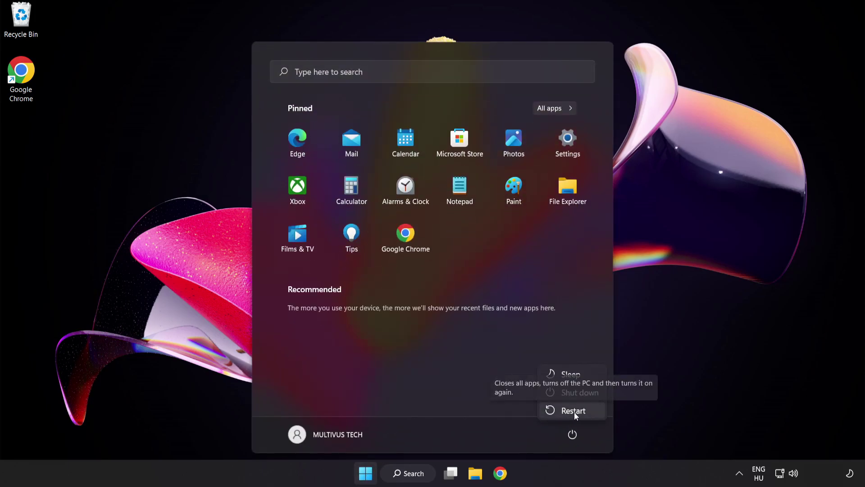